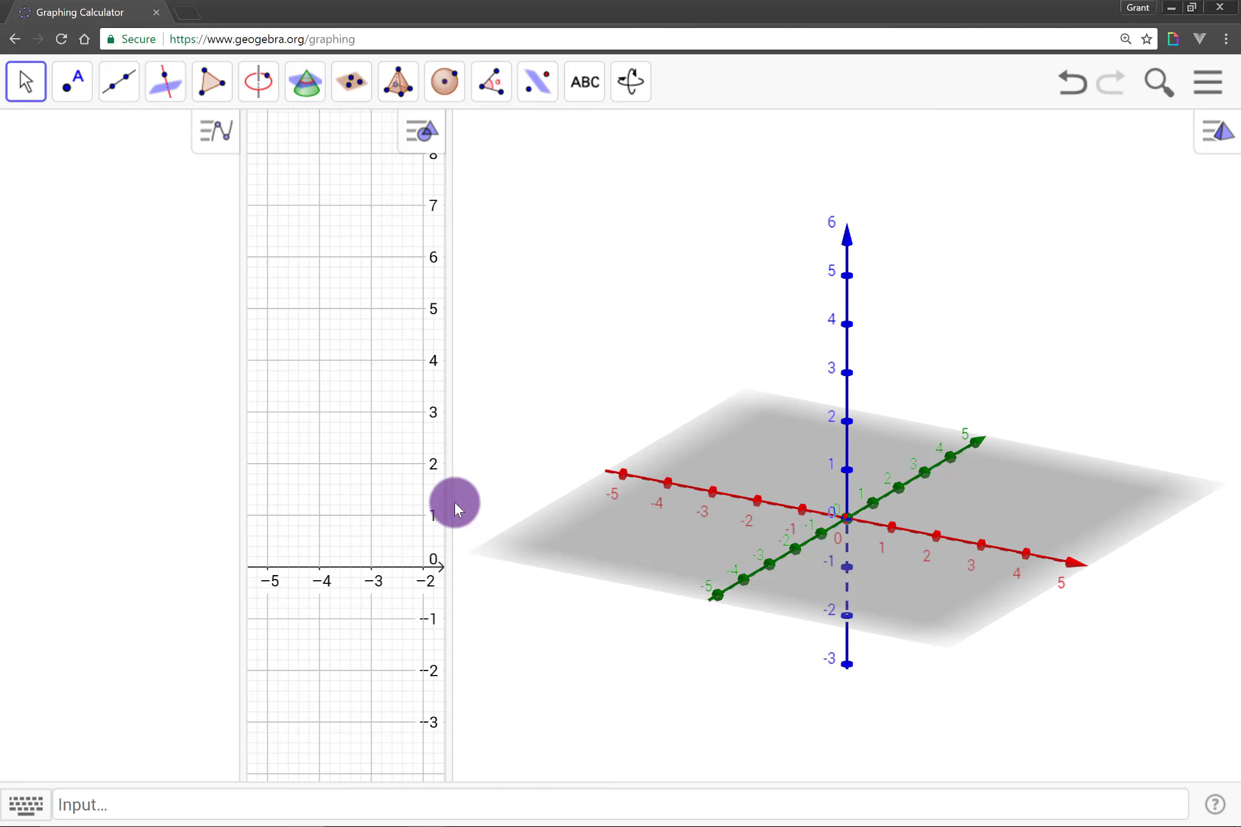
# Widen the 2D graphics view slightly and rotate the 3D view around its vertical axis.
pyautogui.moveTo(454, 501); pyautogui.dragTo(569, 526)
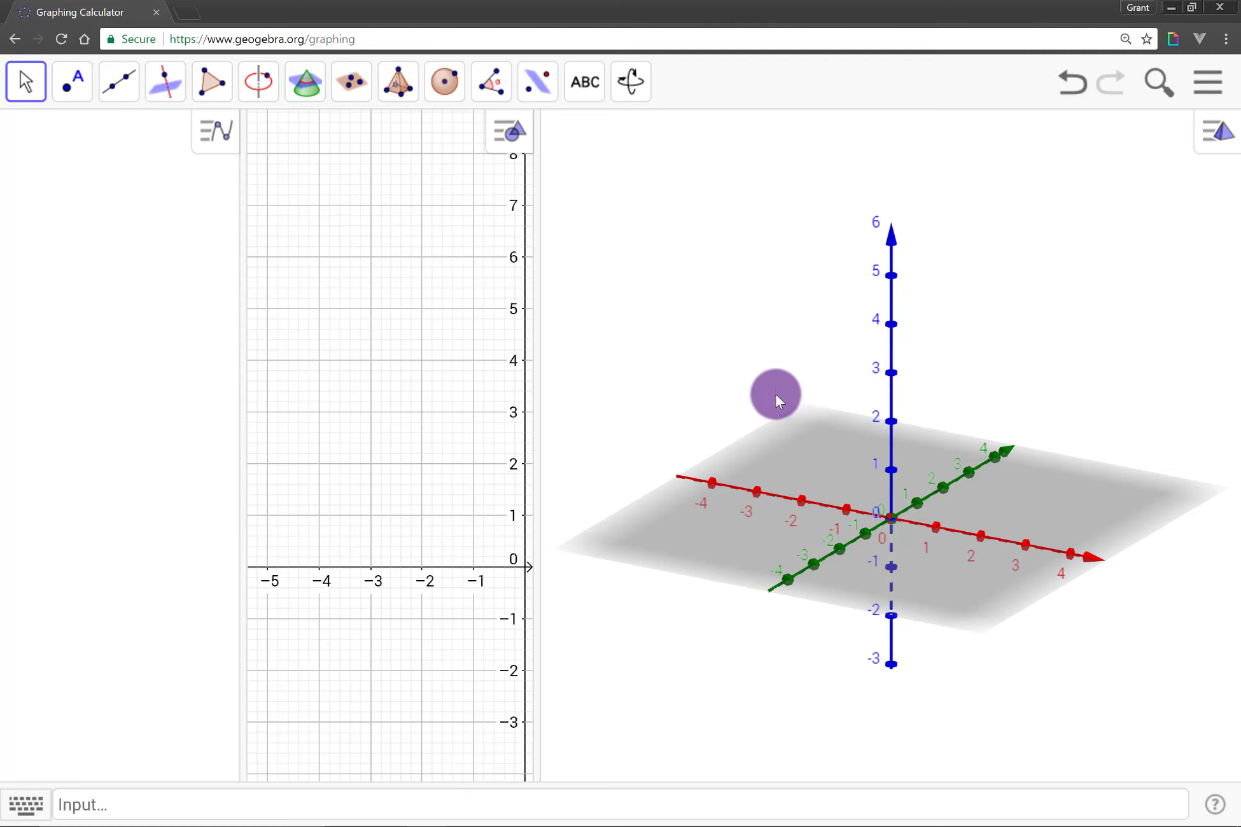
pyautogui.moveTo(682, 368)
pyautogui.mouseDown()
pyautogui.moveTo(697, 385)
pyautogui.moveTo(669, 375)
pyautogui.mouseUp()
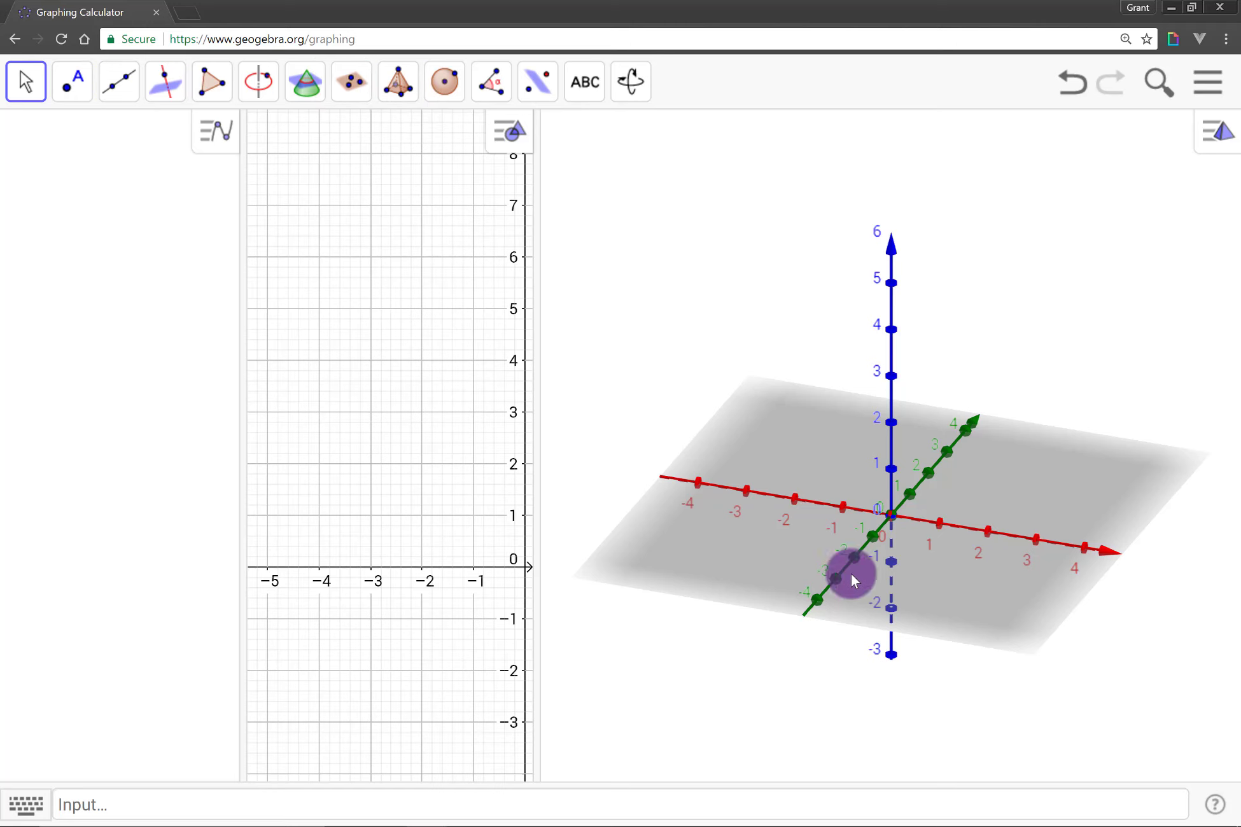
pyautogui.moveTo(890, 592)
pyautogui.mouseDown()
pyautogui.moveTo(934, 576)
pyautogui.moveTo(943, 538)
pyautogui.moveTo(836, 526)
pyautogui.moveTo(861, 572)
pyautogui.moveTo(929, 587)
pyautogui.moveTo(897, 592)
pyautogui.moveTo(890, 543)
pyautogui.moveTo(912, 537)
pyautogui.moveTo(934, 563)
pyautogui.moveTo(932, 579)
pyautogui.moveTo(892, 585)
pyautogui.mouseUp()
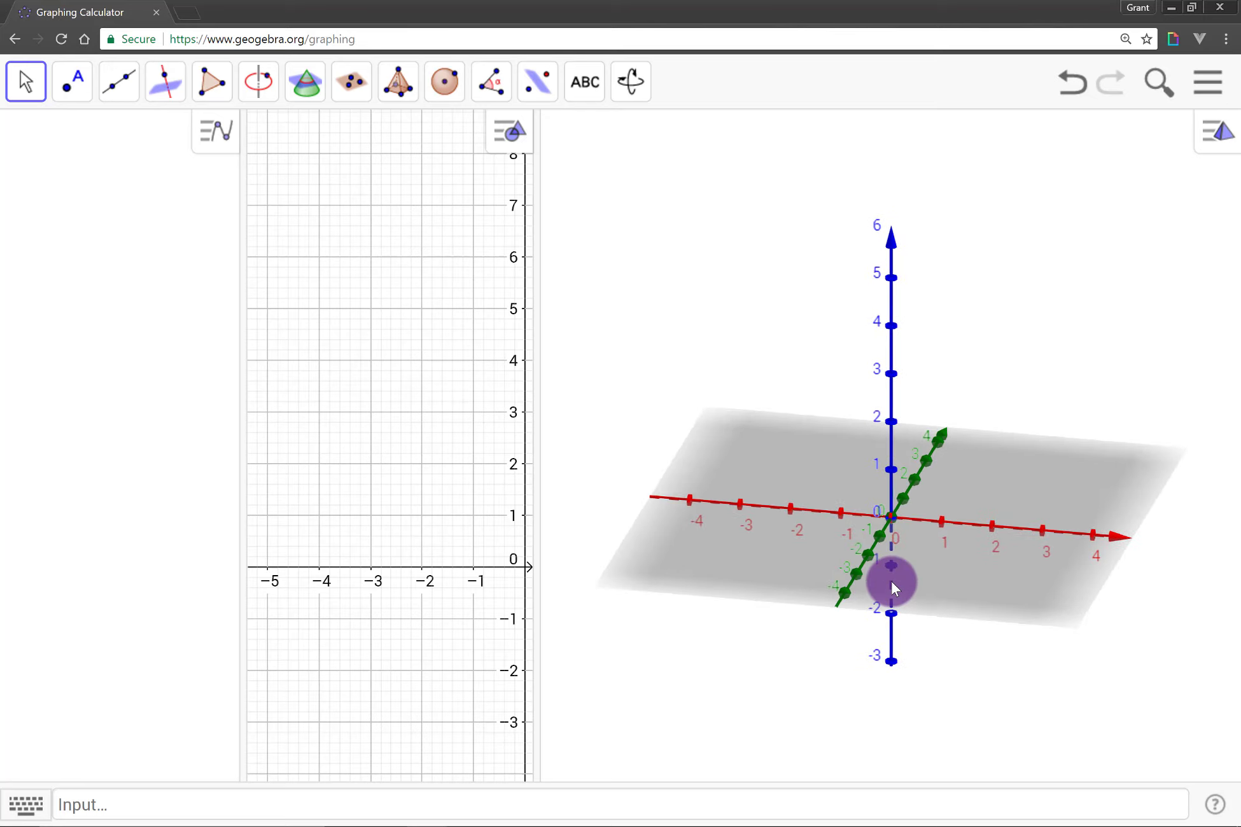
# Shift the 3D coordinate system horizontally and vertically with the Move Graphics View tool.
pyautogui.click(629, 96)
pyautogui.click(674, 194)
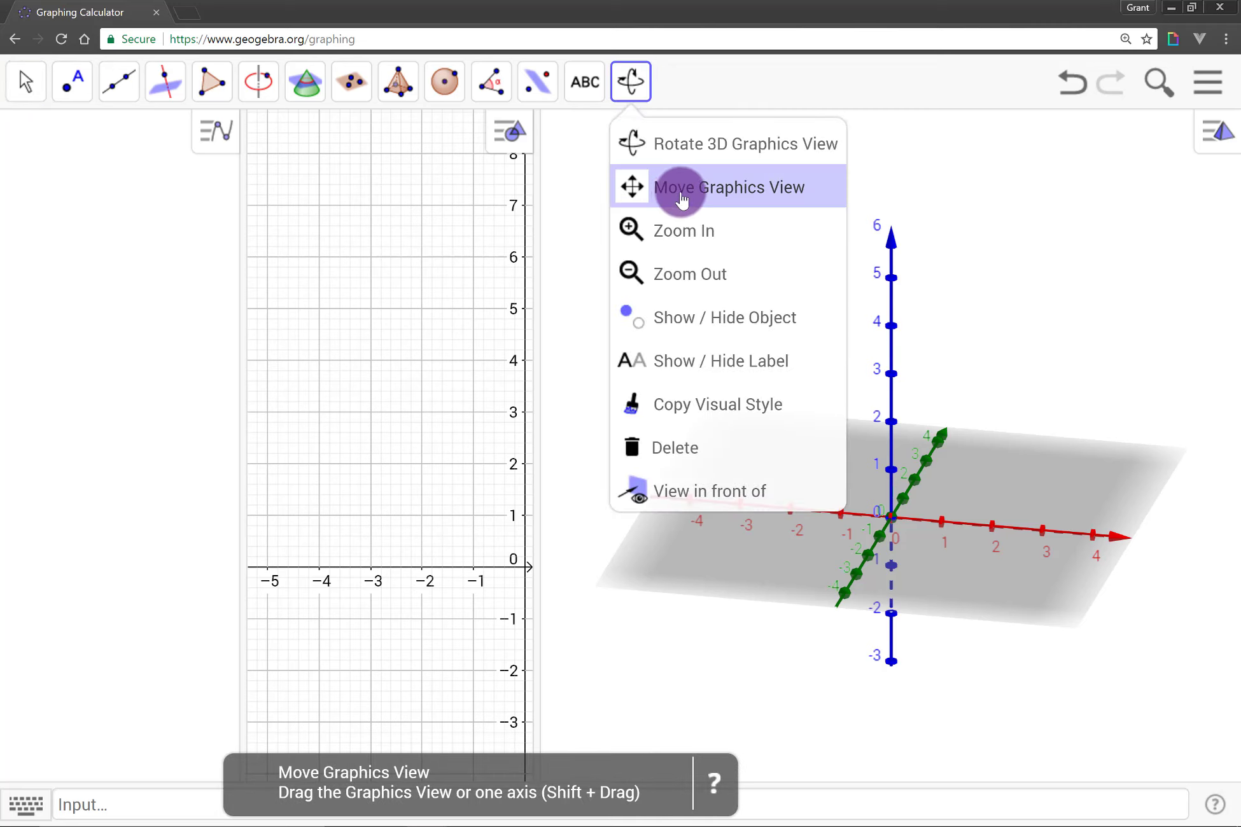
pyautogui.moveTo(921, 562); pyautogui.dragTo(788, 558)
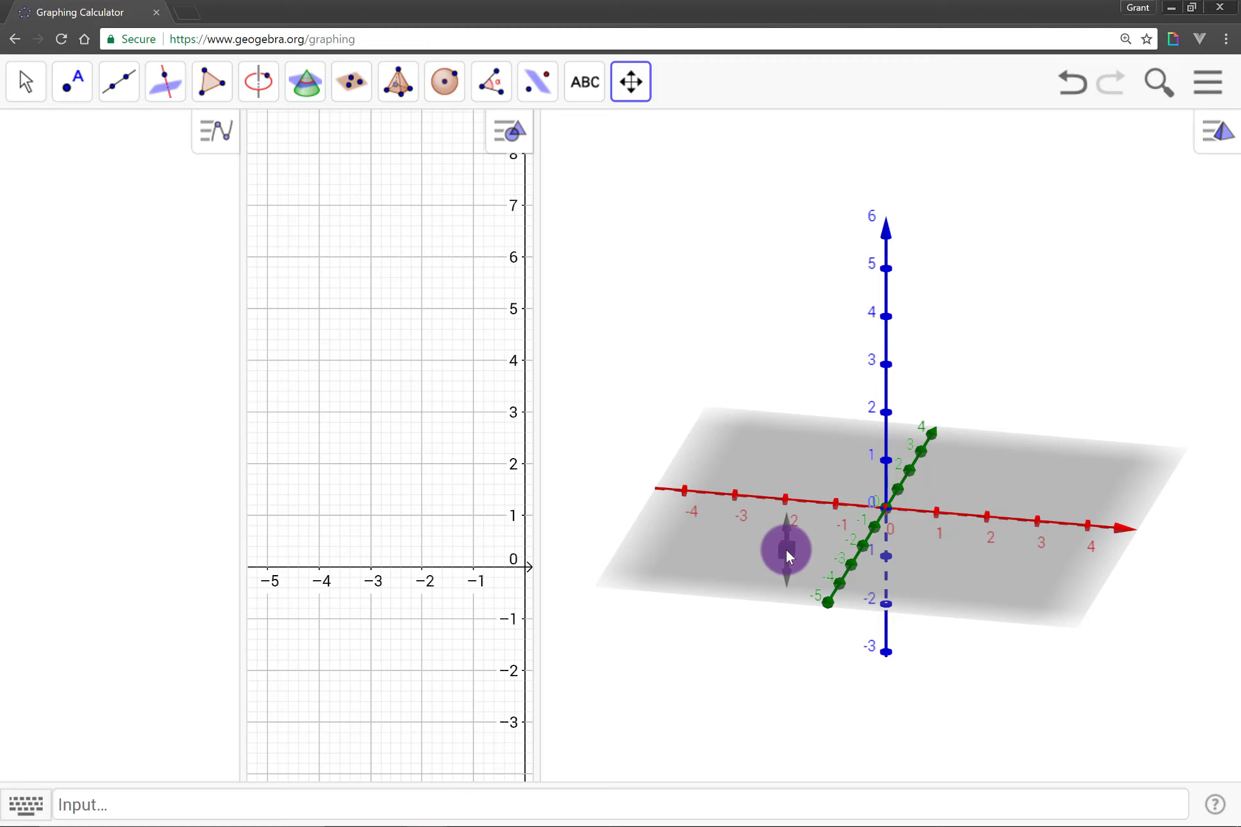
pyautogui.moveTo(792, 554); pyautogui.dragTo(622, 119)
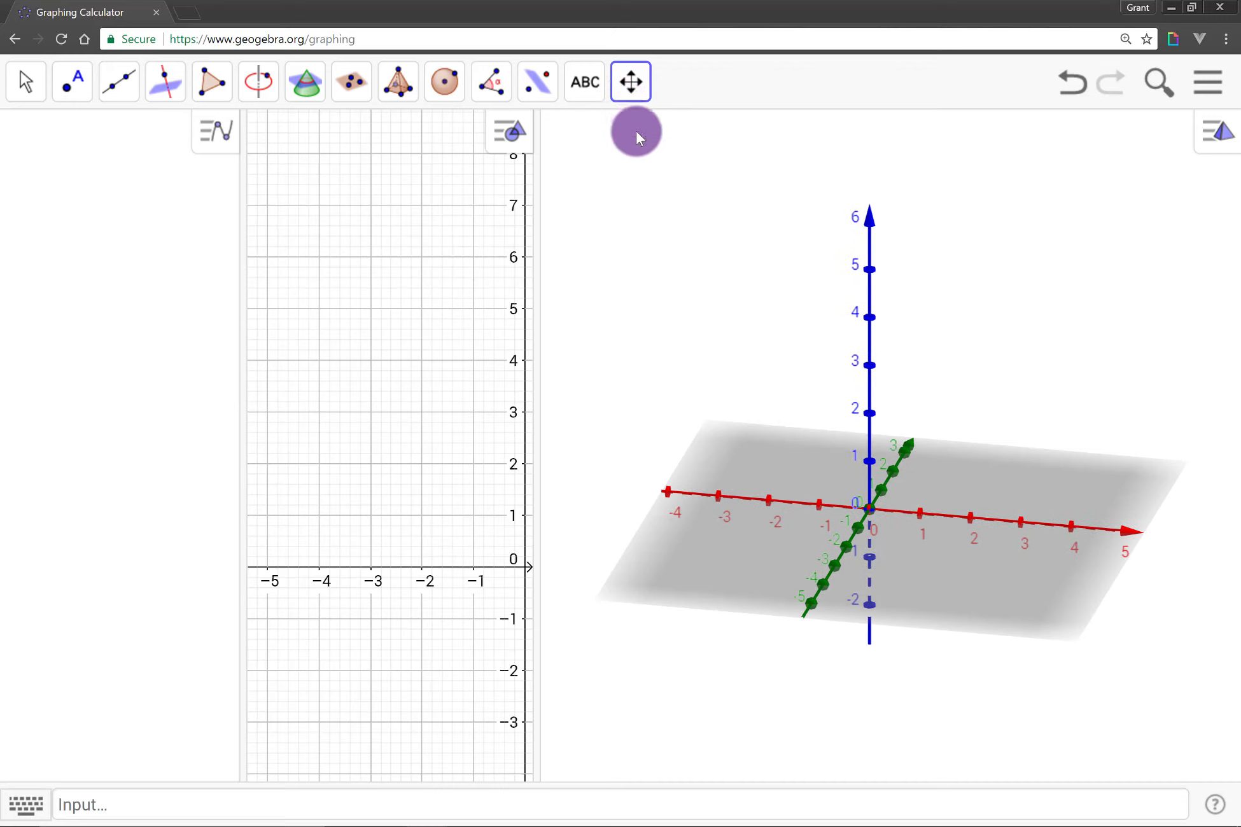
# Rotate the 3D axes to several viewing angles with the Rotate 3D Graphics View tool.
pyautogui.click(632, 83)
pyautogui.click(651, 146)
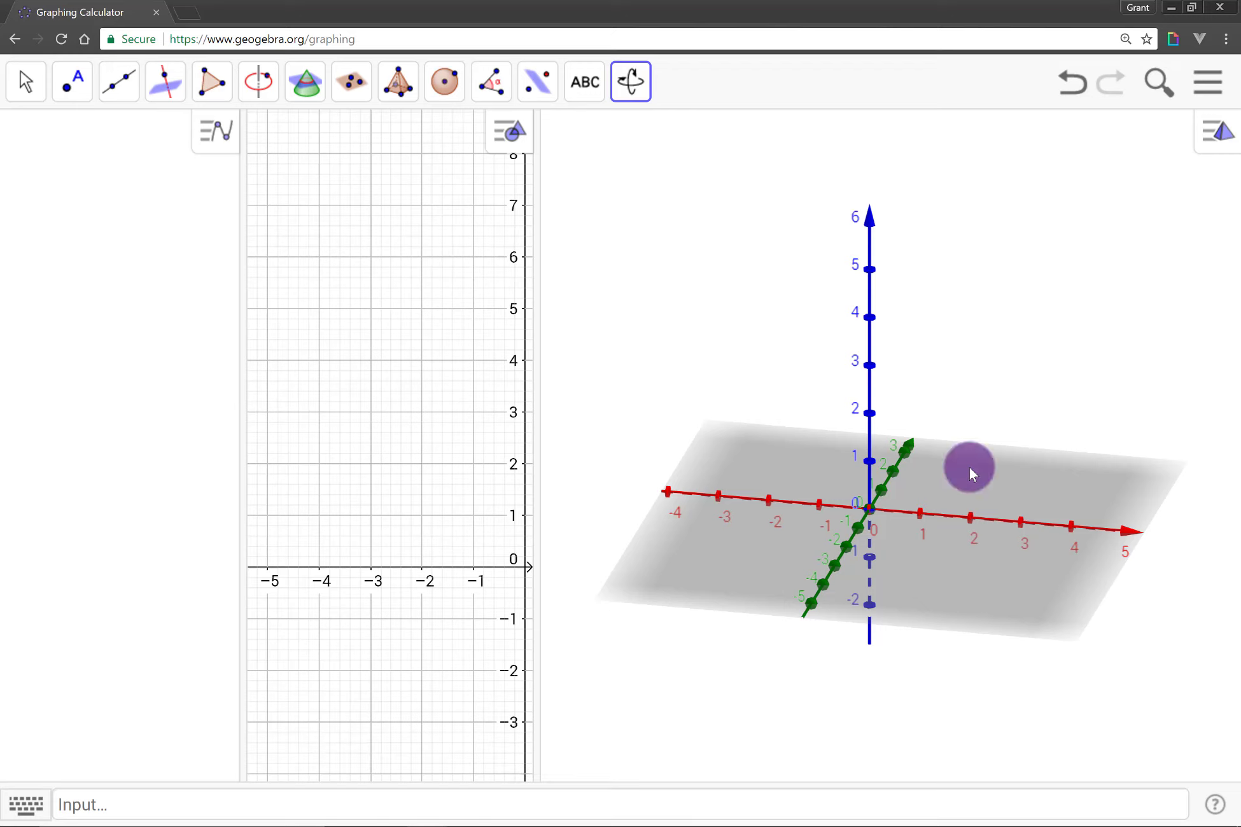
pyautogui.moveTo(969, 465)
pyautogui.mouseDown()
pyautogui.moveTo(961, 482)
pyautogui.moveTo(978, 479)
pyautogui.mouseUp()
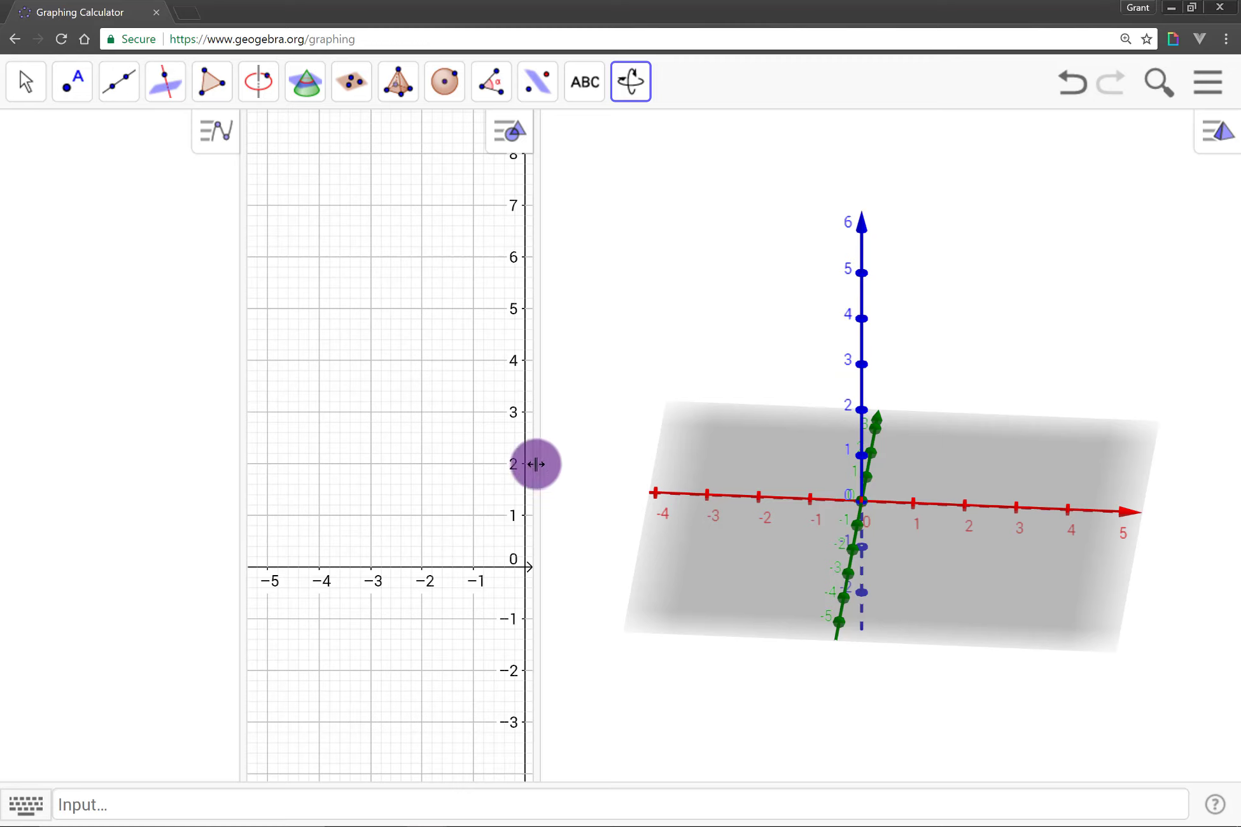
pyautogui.moveTo(751, 554); pyautogui.dragTo(796, 561)
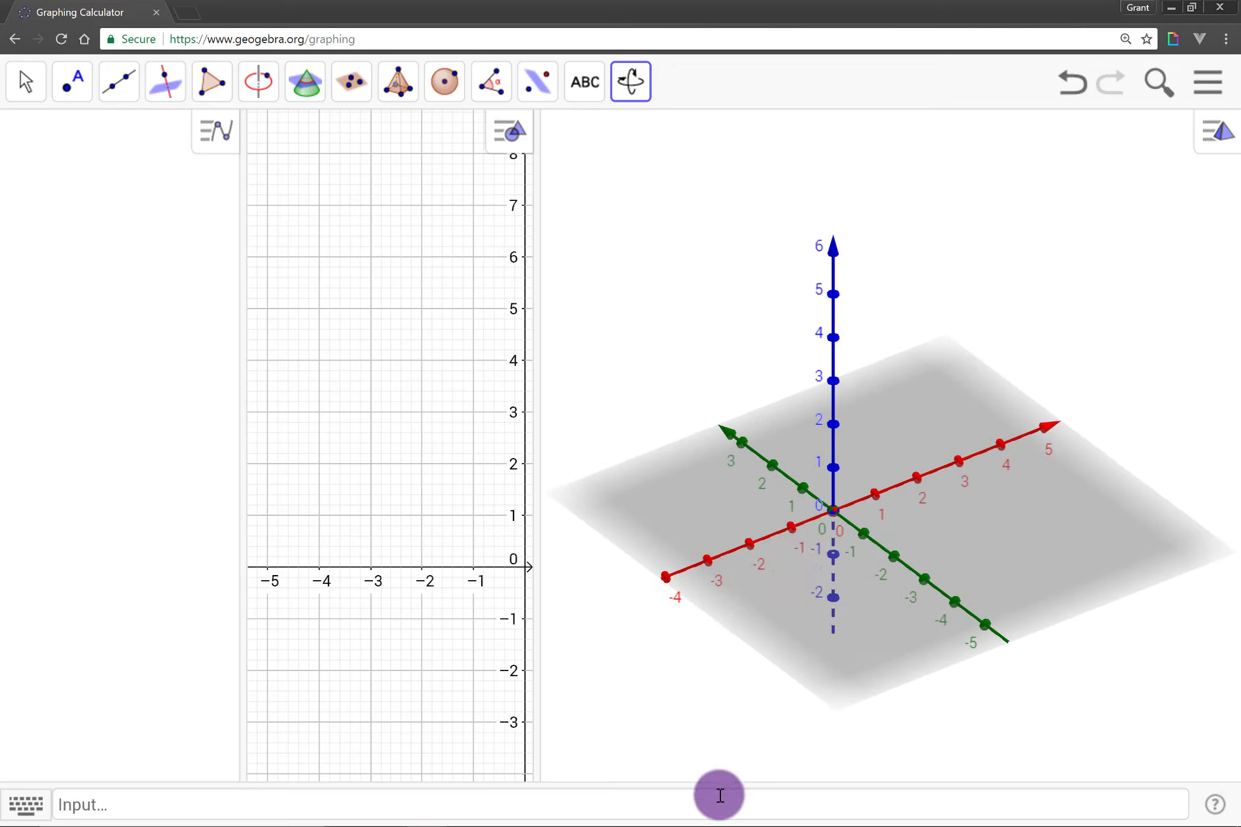
# Create point A = (1, 2, 3) and inspect its position in space from different sides.
pyautogui.click(720, 795)
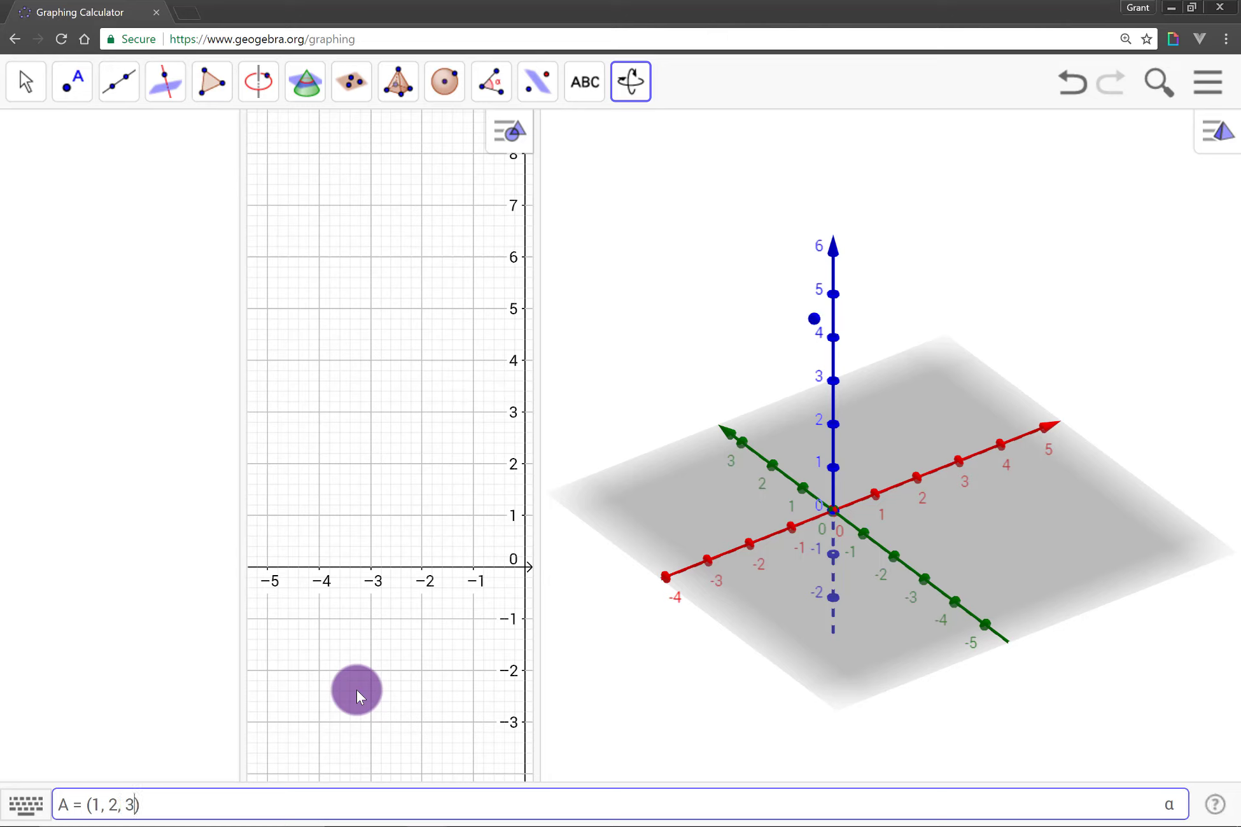
pyautogui.press('Return')
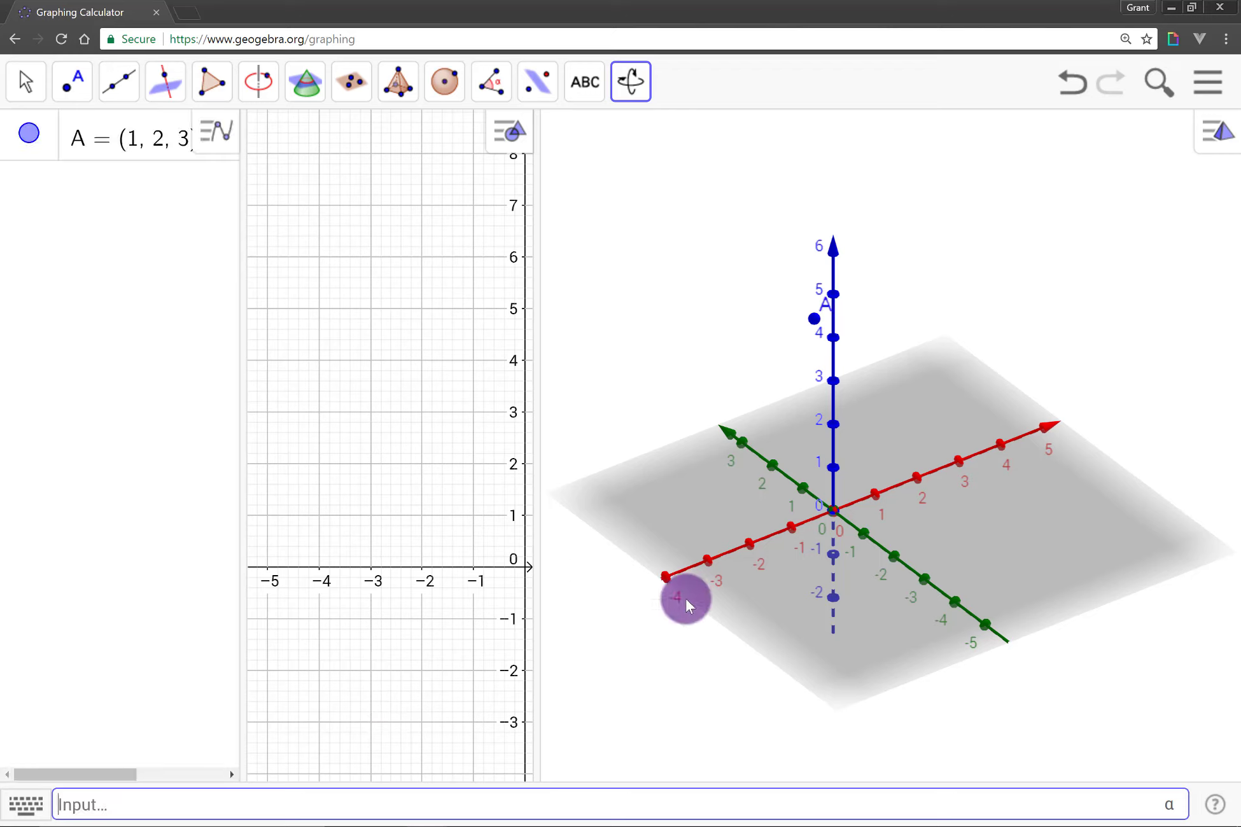
pyautogui.moveTo(793, 520); pyautogui.dragTo(863, 522)
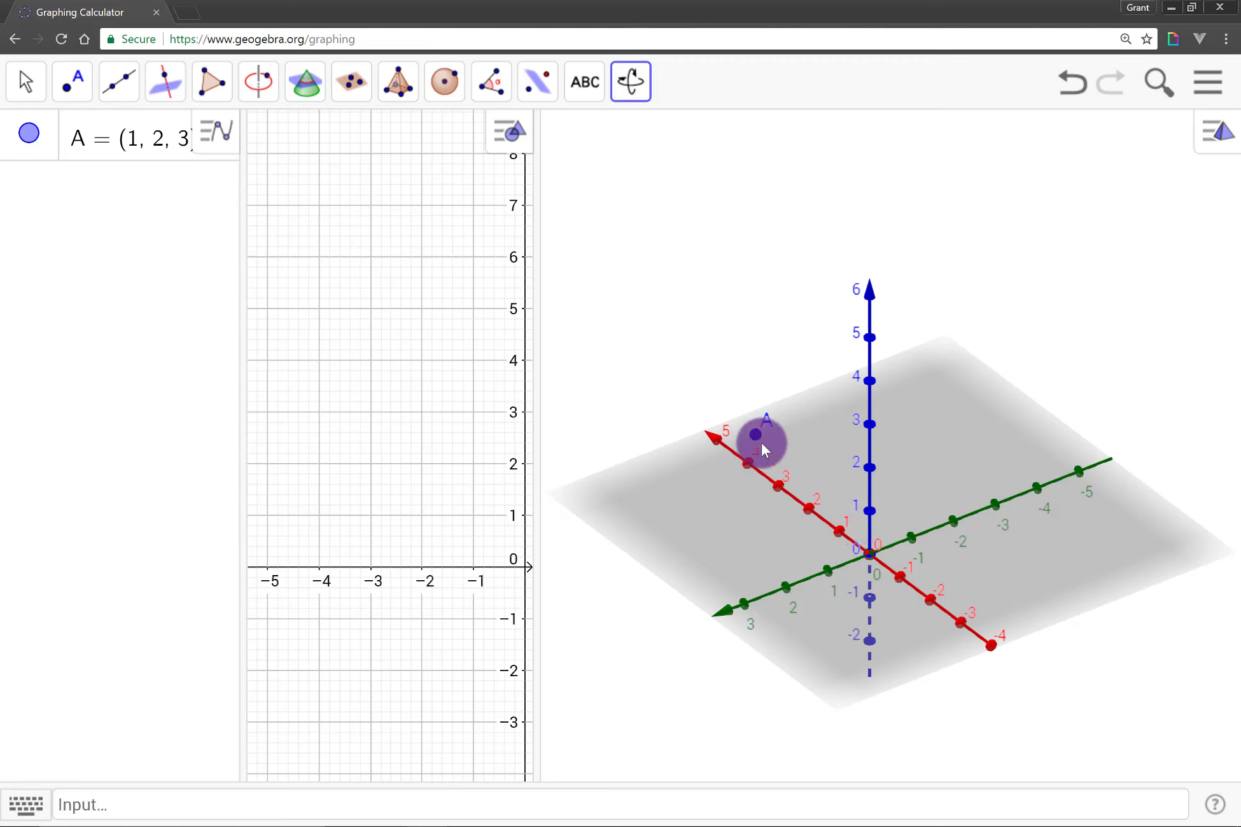
pyautogui.moveTo(764, 559); pyautogui.dragTo(1026, 579)
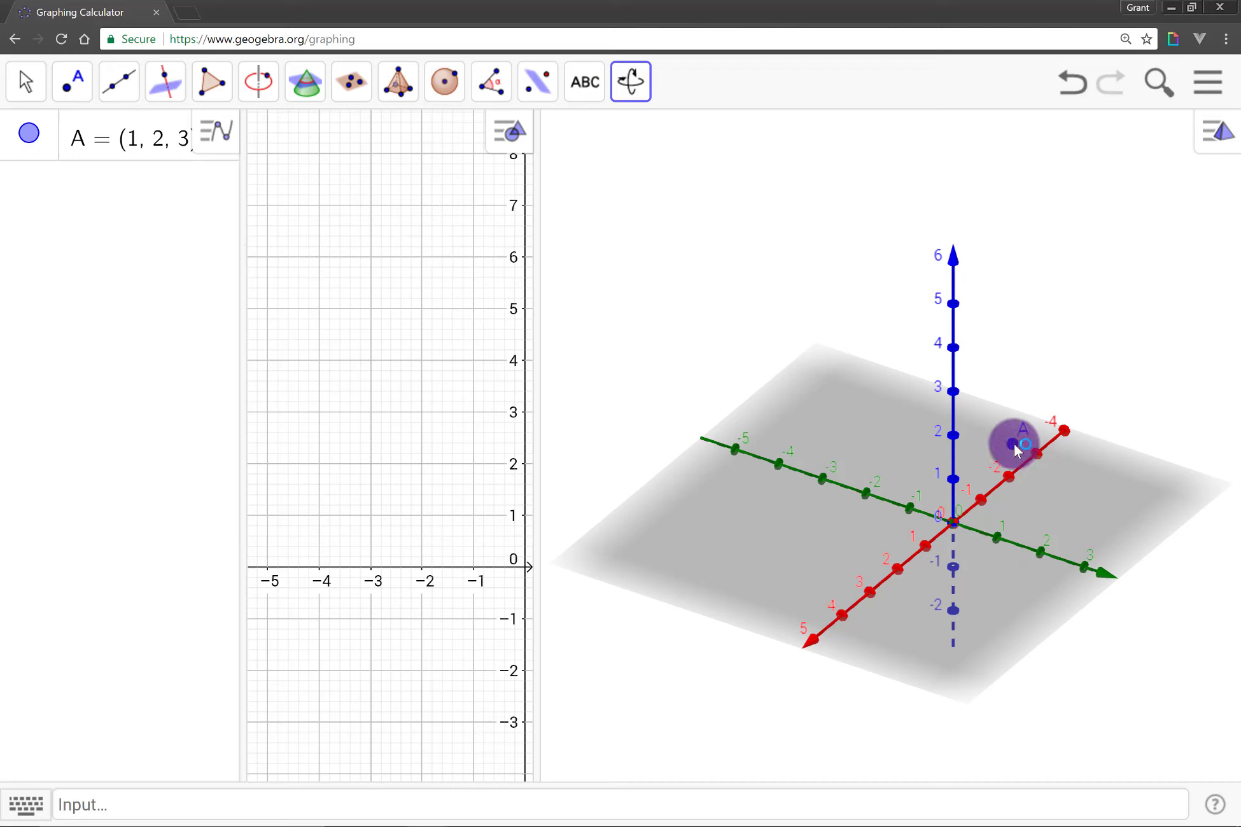
# Move point A in the 3D view, horizontally and vertically, to about (0.9, -2.15, 0) on the xy-plane.
pyautogui.click(26, 81)
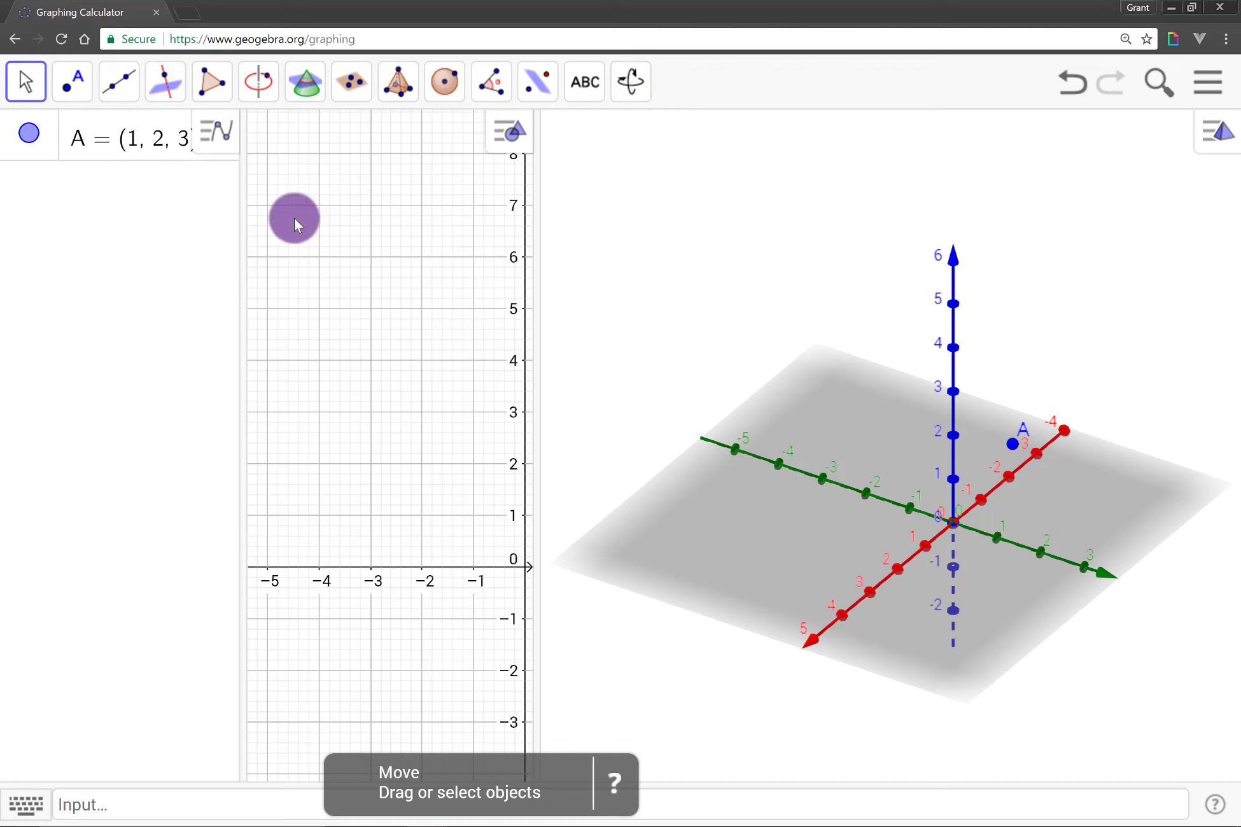
pyautogui.click(1012, 445)
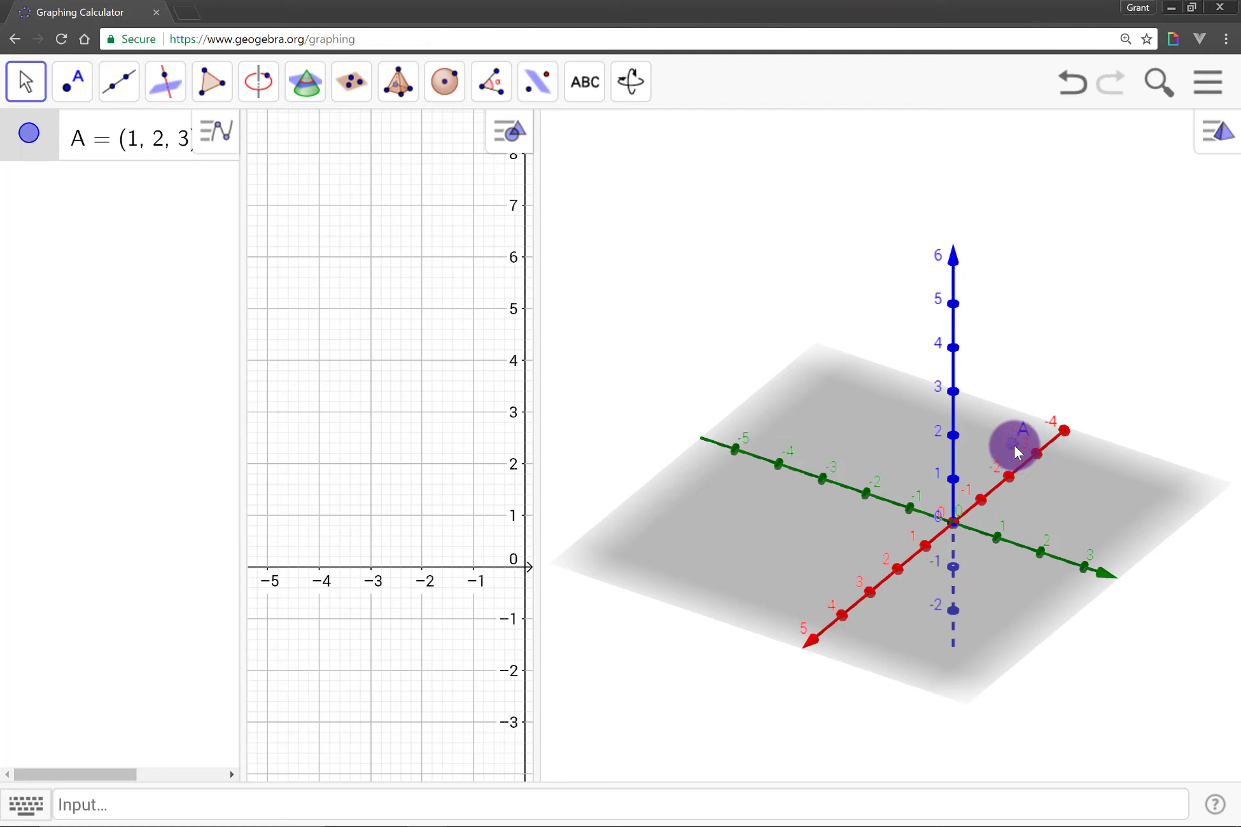
pyautogui.moveTo(1014, 449); pyautogui.dragTo(774, 463)
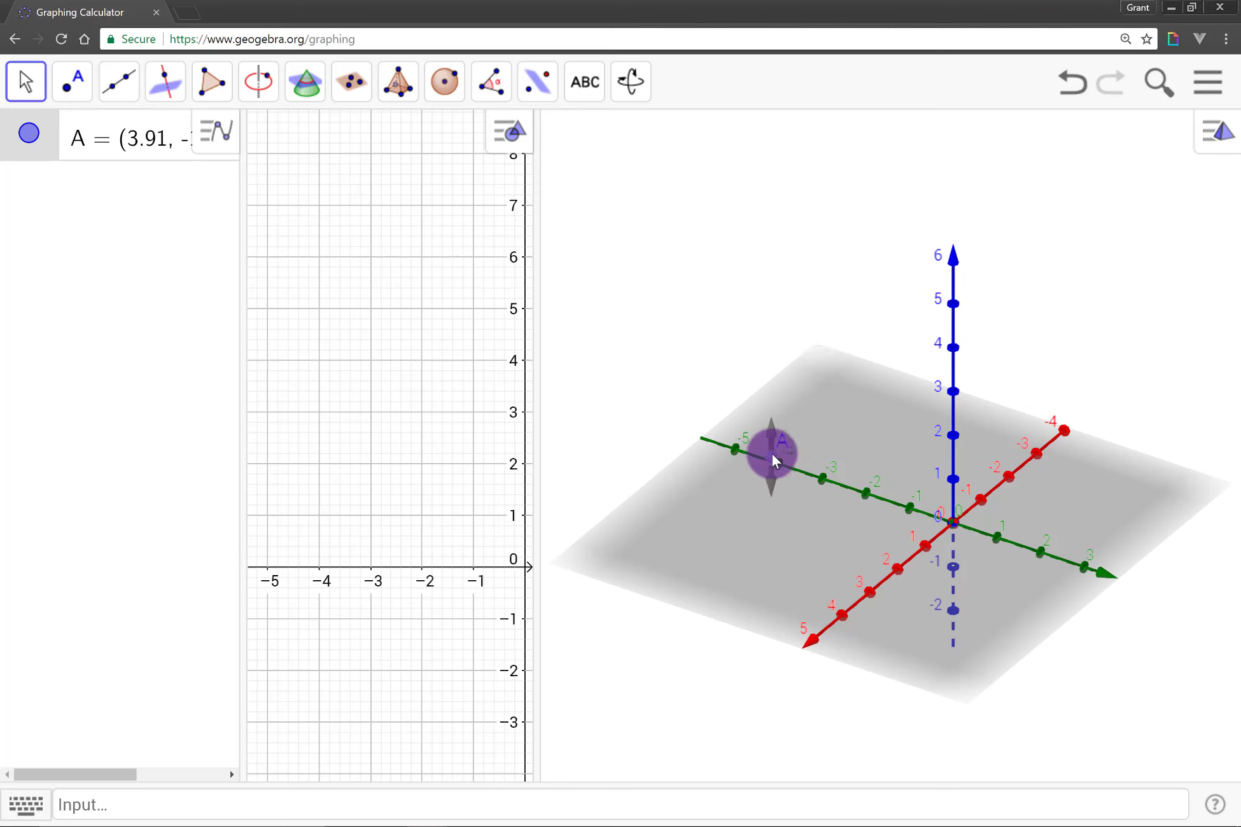
pyautogui.moveTo(772, 454); pyautogui.dragTo(837, 417)
pyautogui.click(769, 487)
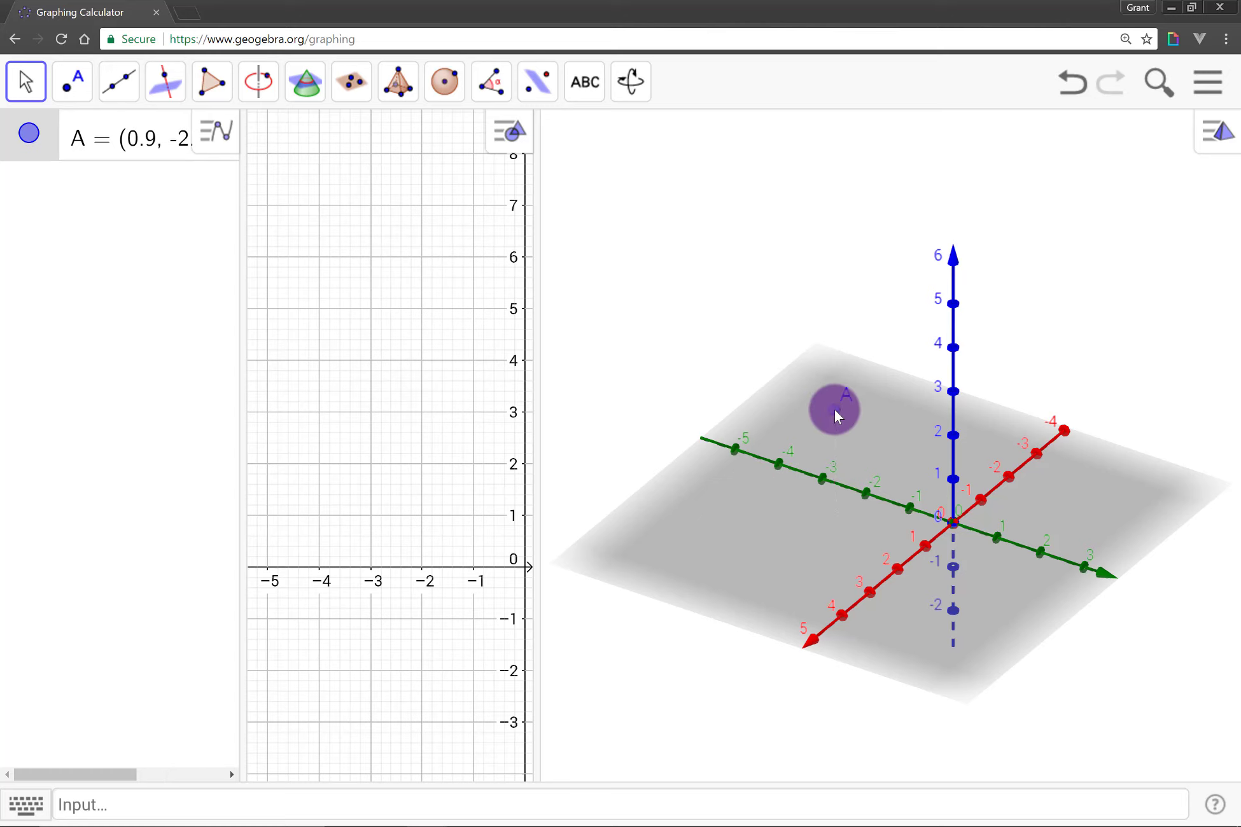
pyautogui.moveTo(837, 417); pyautogui.dragTo(837, 527)
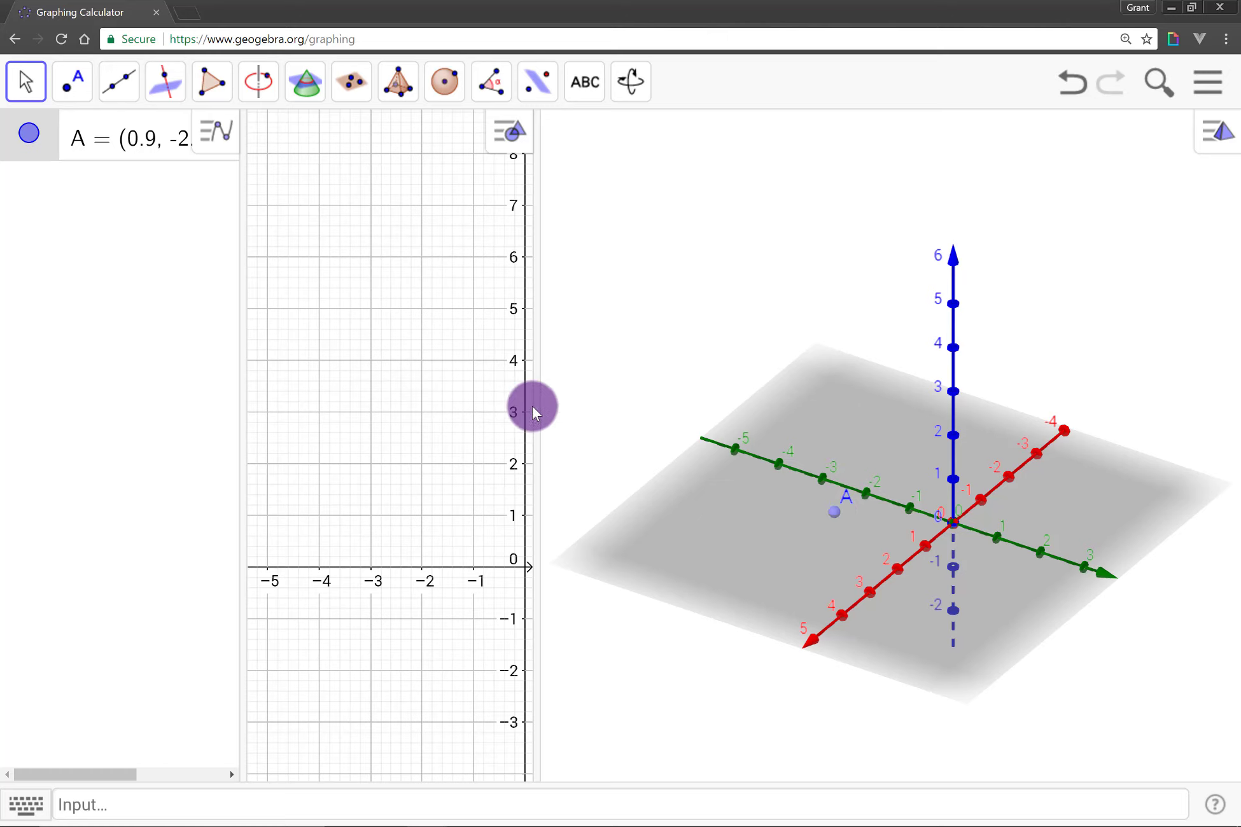
# Shift point A to x of about 0.84 in a widened 2D view, and raise it about 2 units in the 3D view.
pyautogui.moveTo(540, 410); pyautogui.dragTo(754, 452)
pyautogui.moveTo(668, 458); pyautogui.dragTo(608, 385)
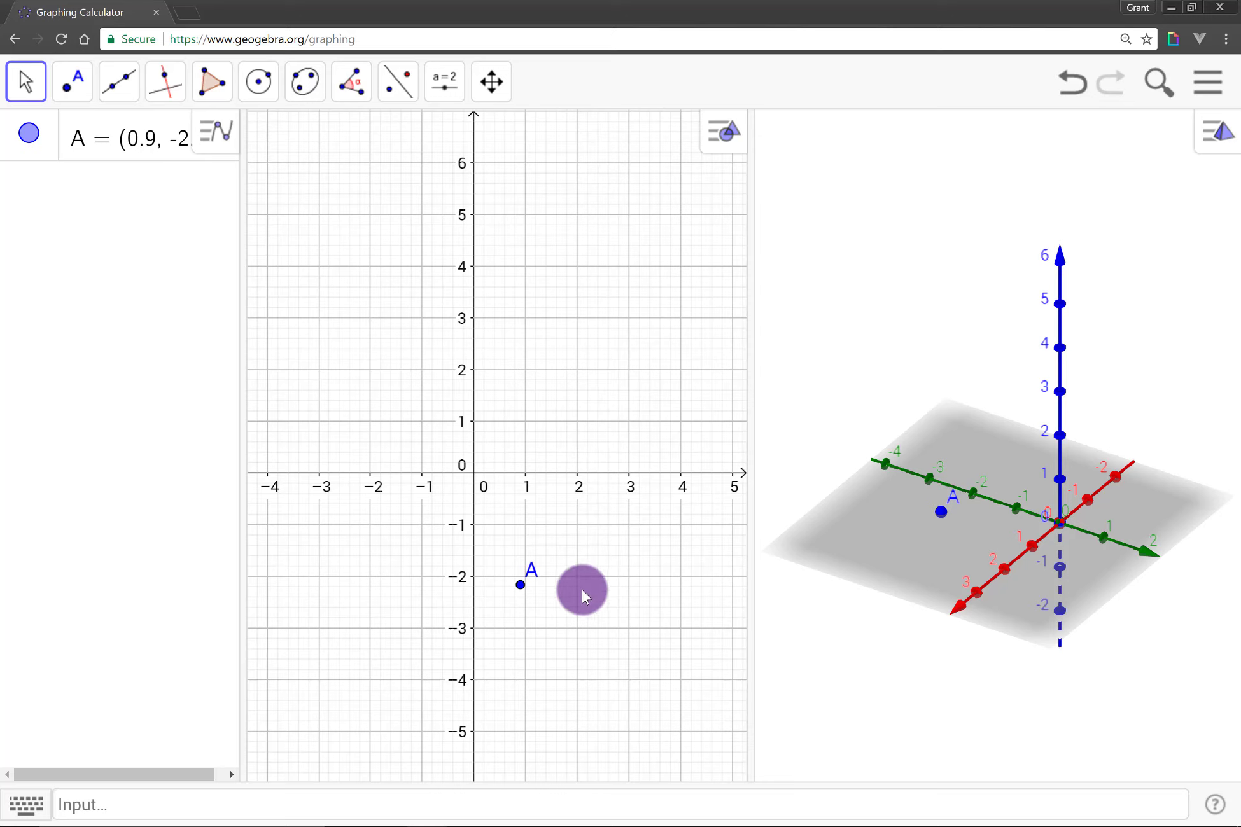
pyautogui.click(524, 589)
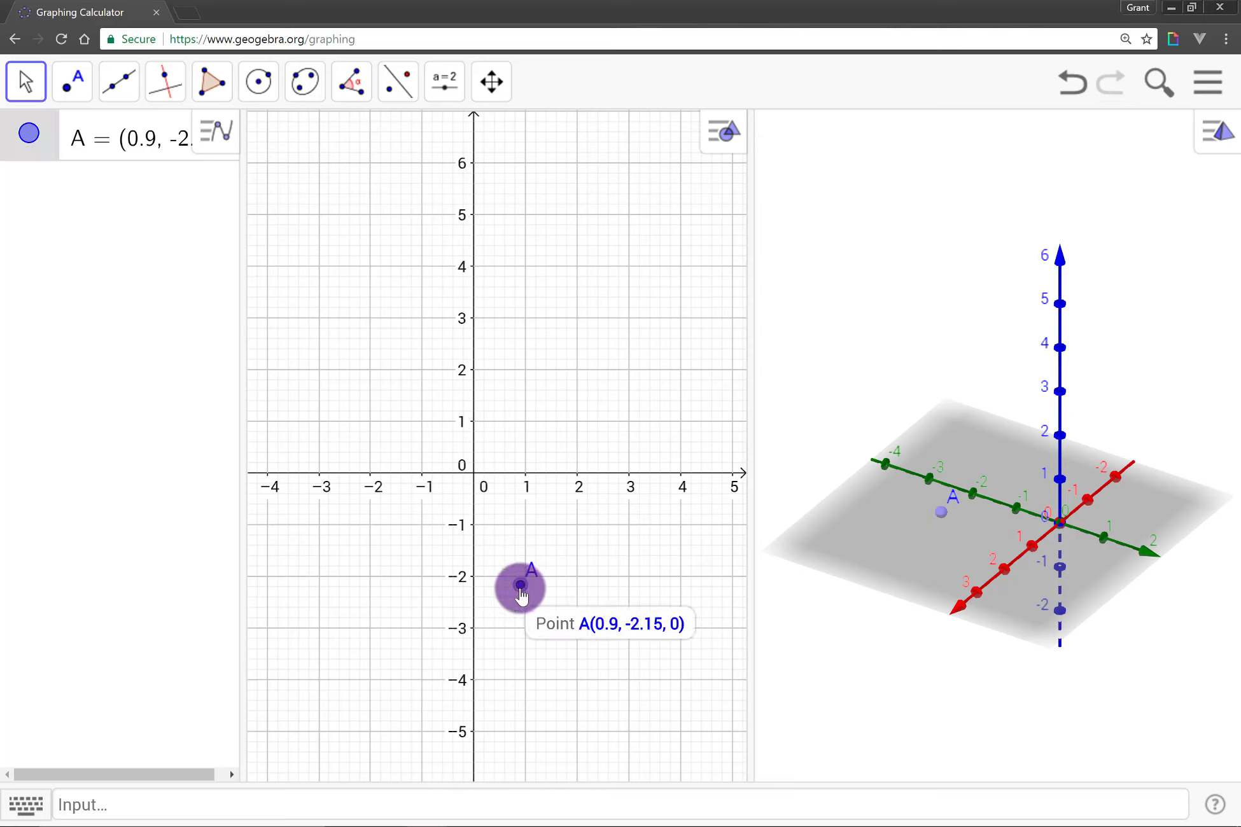
pyautogui.moveTo(521, 595)
pyautogui.mouseDown()
pyautogui.moveTo(485, 590)
pyautogui.moveTo(382, 496)
pyautogui.moveTo(391, 463)
pyautogui.moveTo(482, 482)
pyautogui.moveTo(502, 502)
pyautogui.moveTo(493, 539)
pyautogui.moveTo(445, 553)
pyautogui.moveTo(518, 576)
pyautogui.mouseUp()
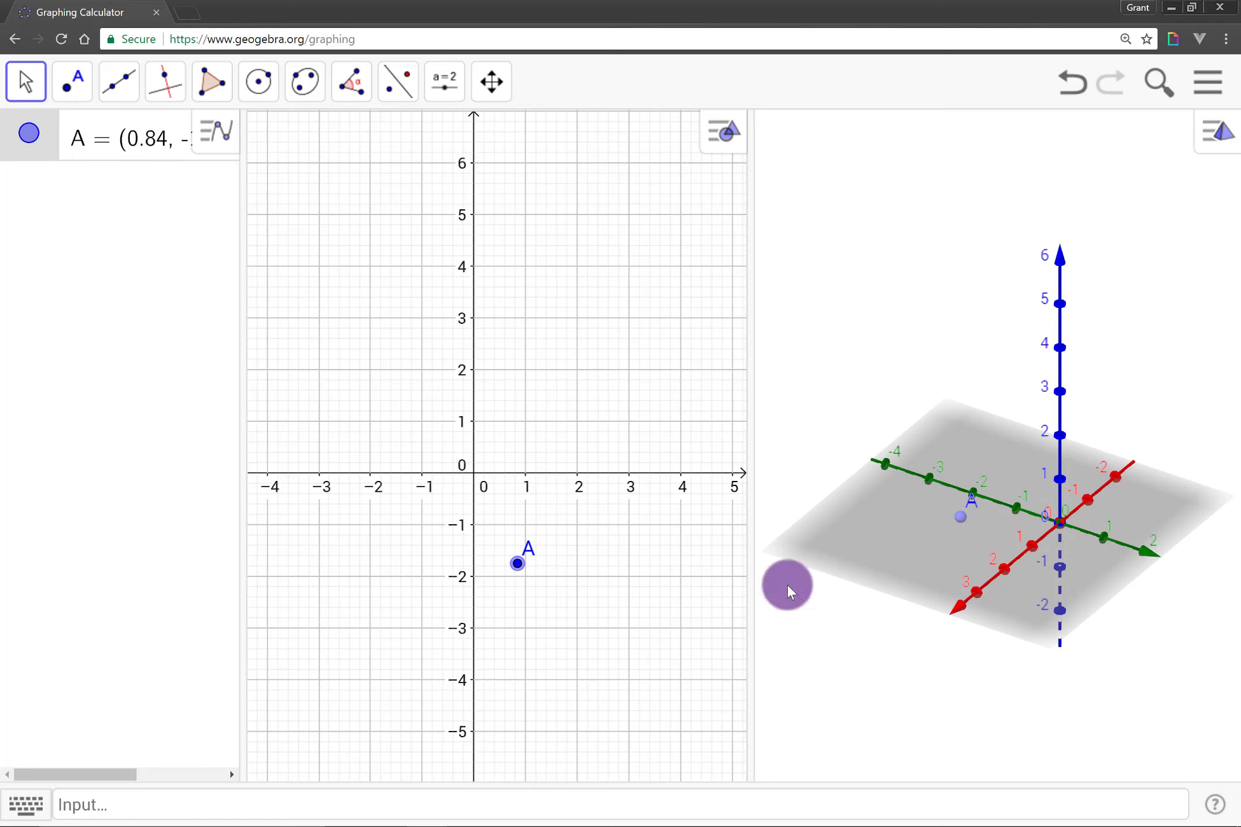
pyautogui.click(963, 523)
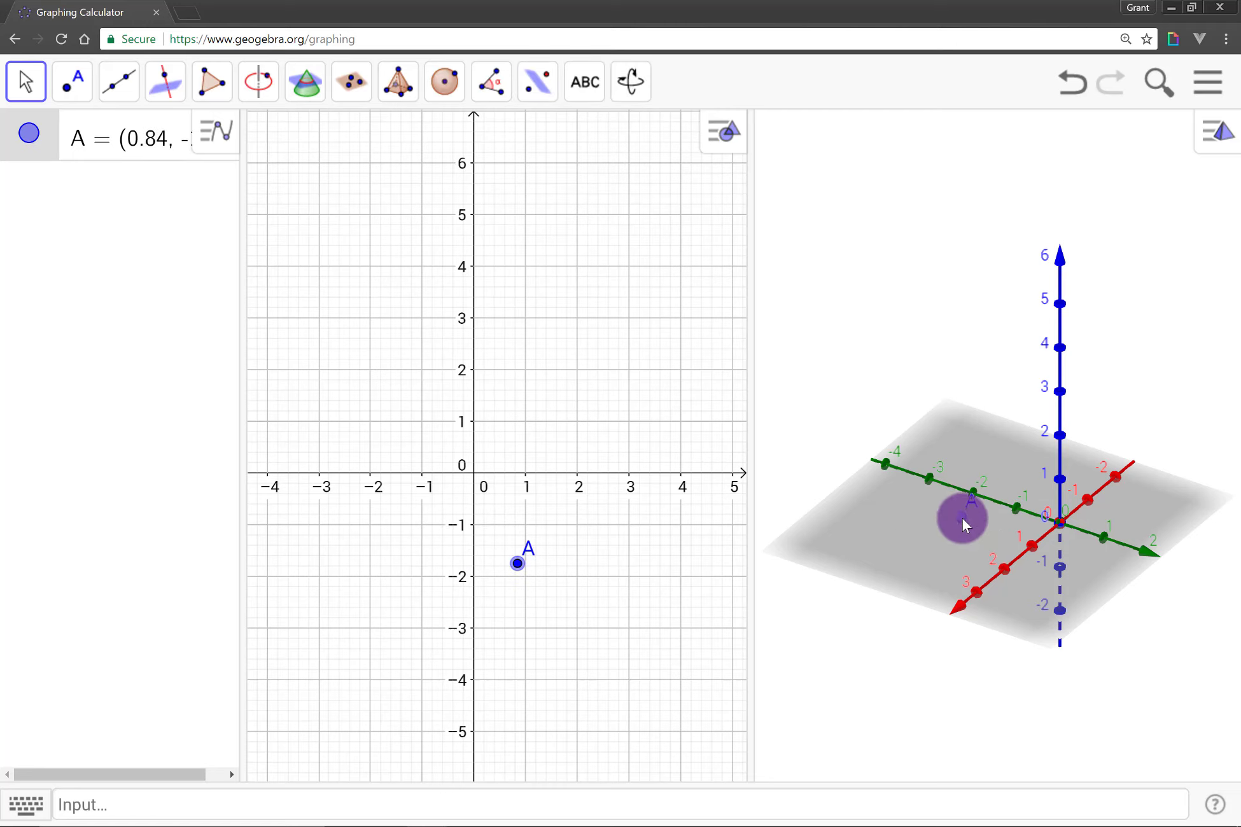
pyautogui.moveTo(962, 522); pyautogui.dragTo(966, 439)
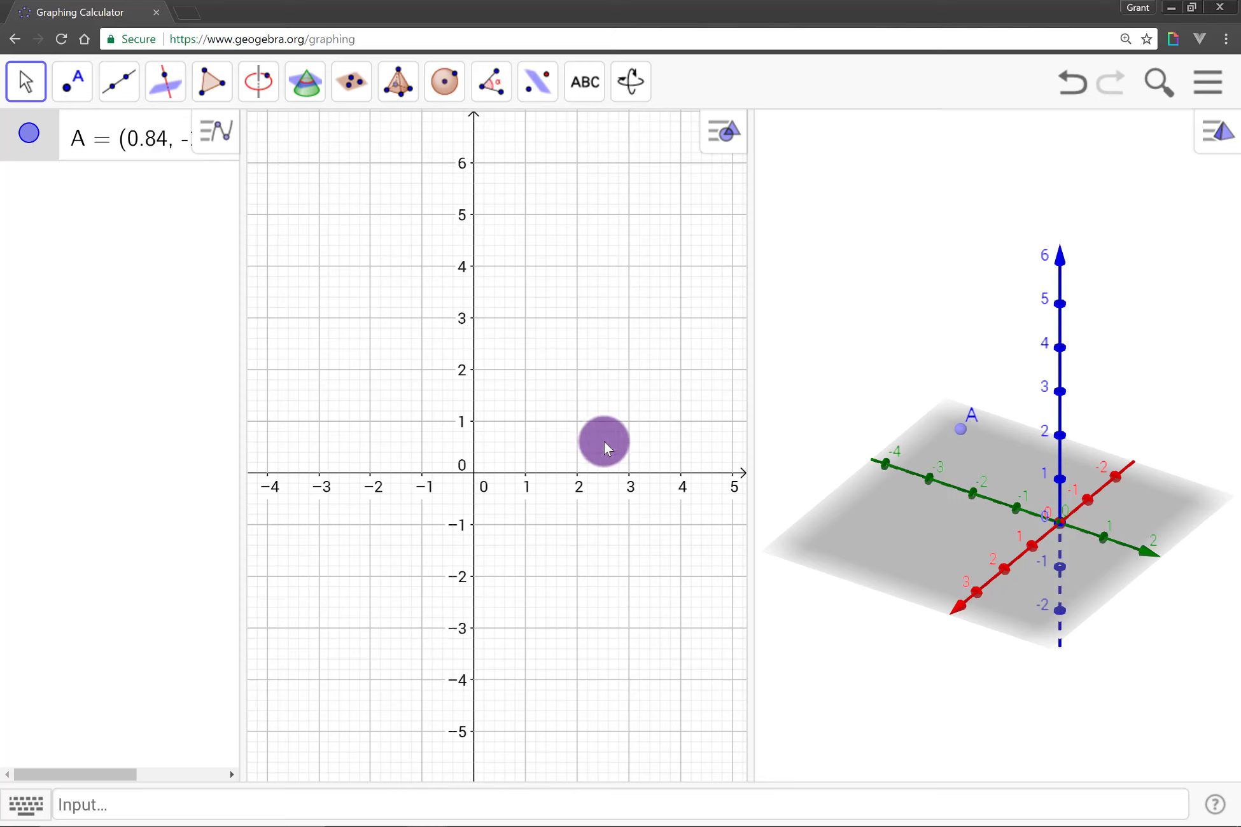
# Create point B = (2, 2, 2) and view both points from another angle.
pyautogui.click(718, 803)
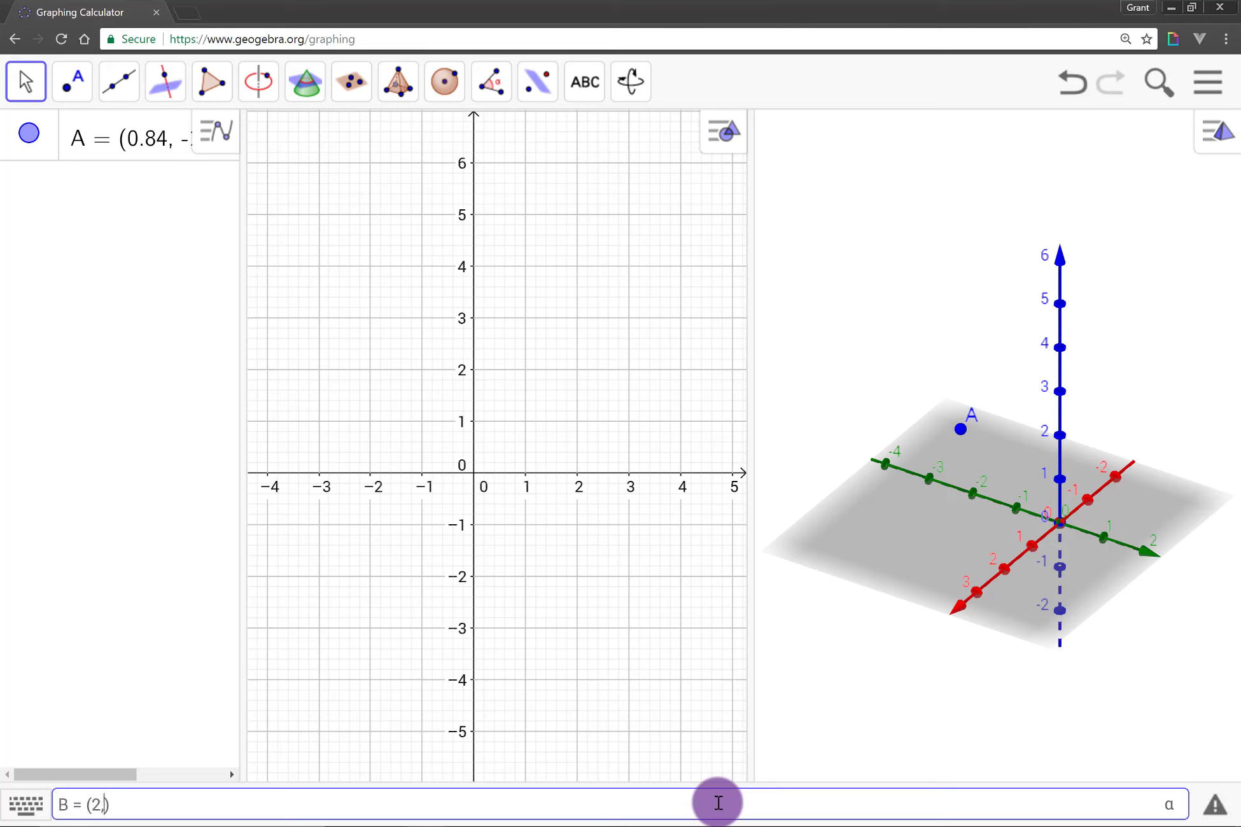
pyautogui.press('Return')
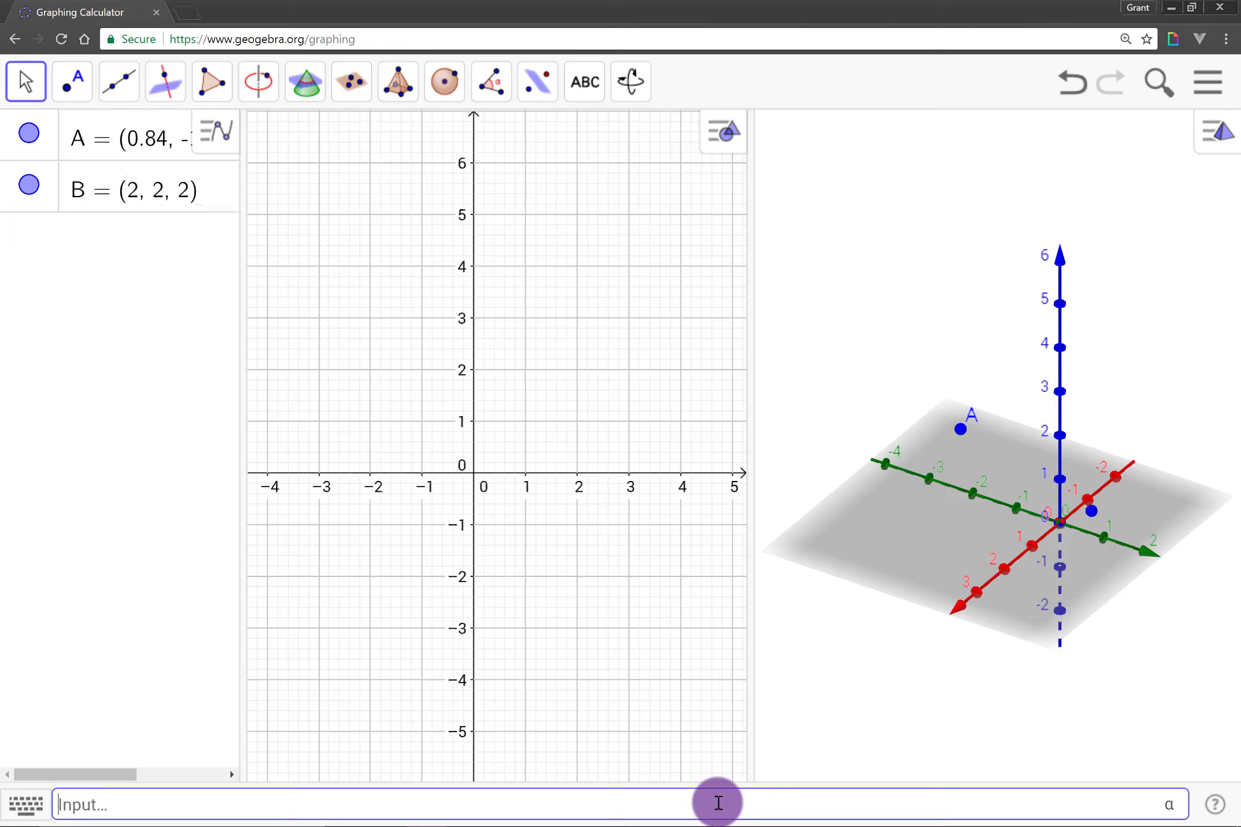
pyautogui.moveTo(1112, 583); pyautogui.dragTo(1013, 581)
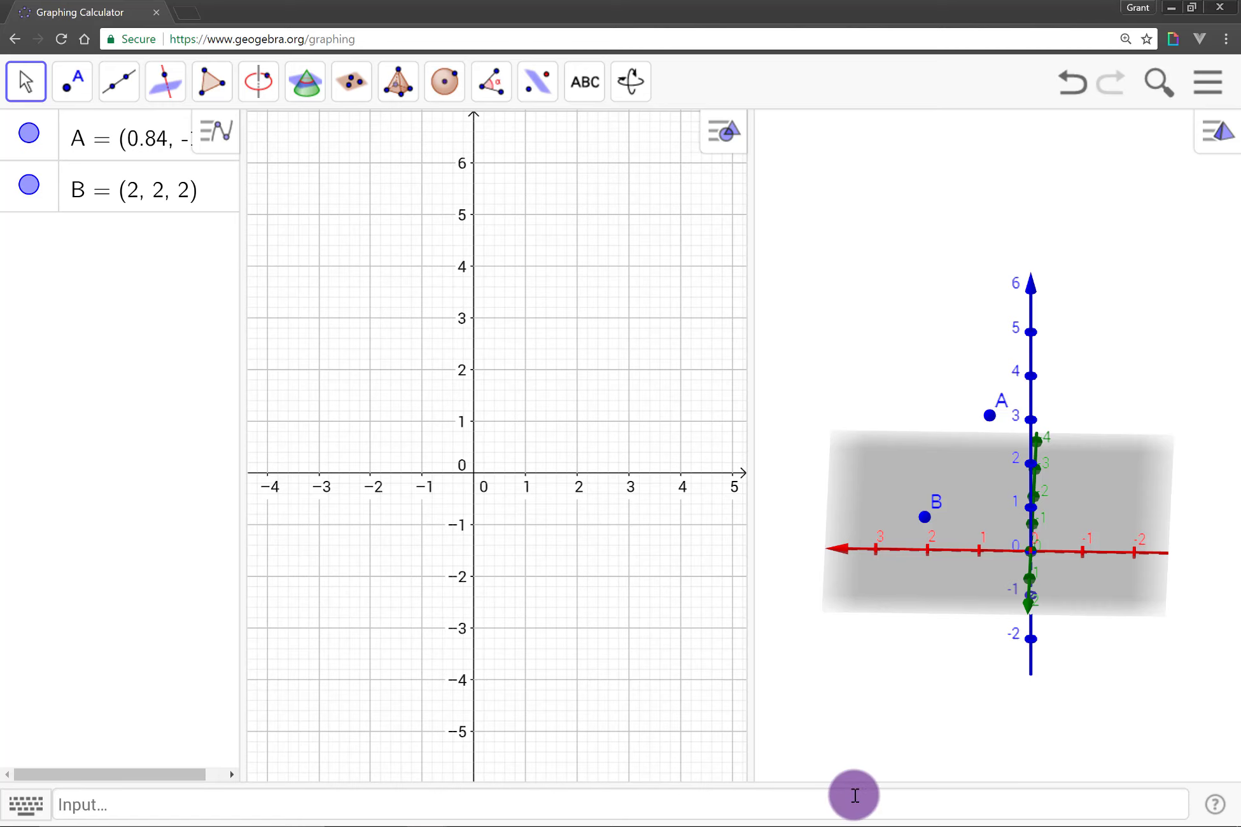
# Create a segment between the two points with the definition Seg = Segment(A, B).
pyautogui.click(855, 796)
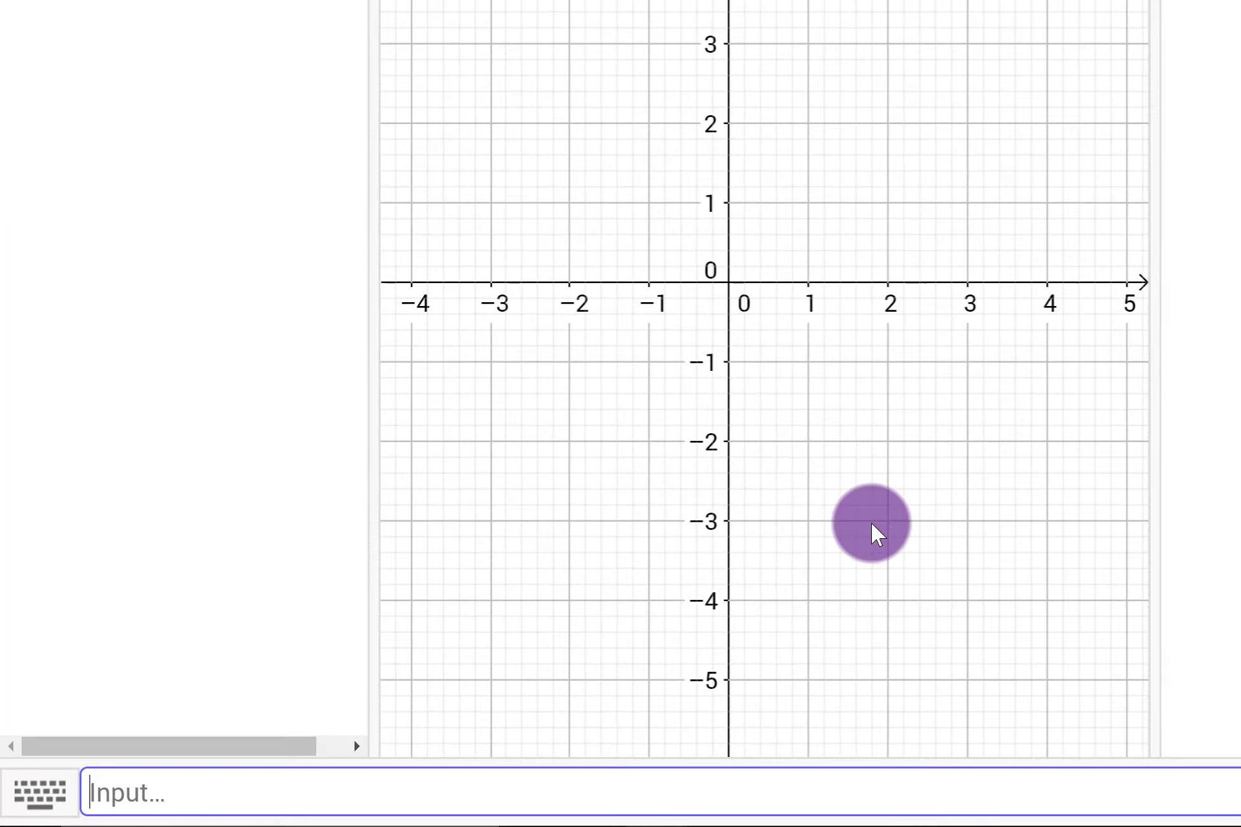
pyautogui.write('Seg = ')
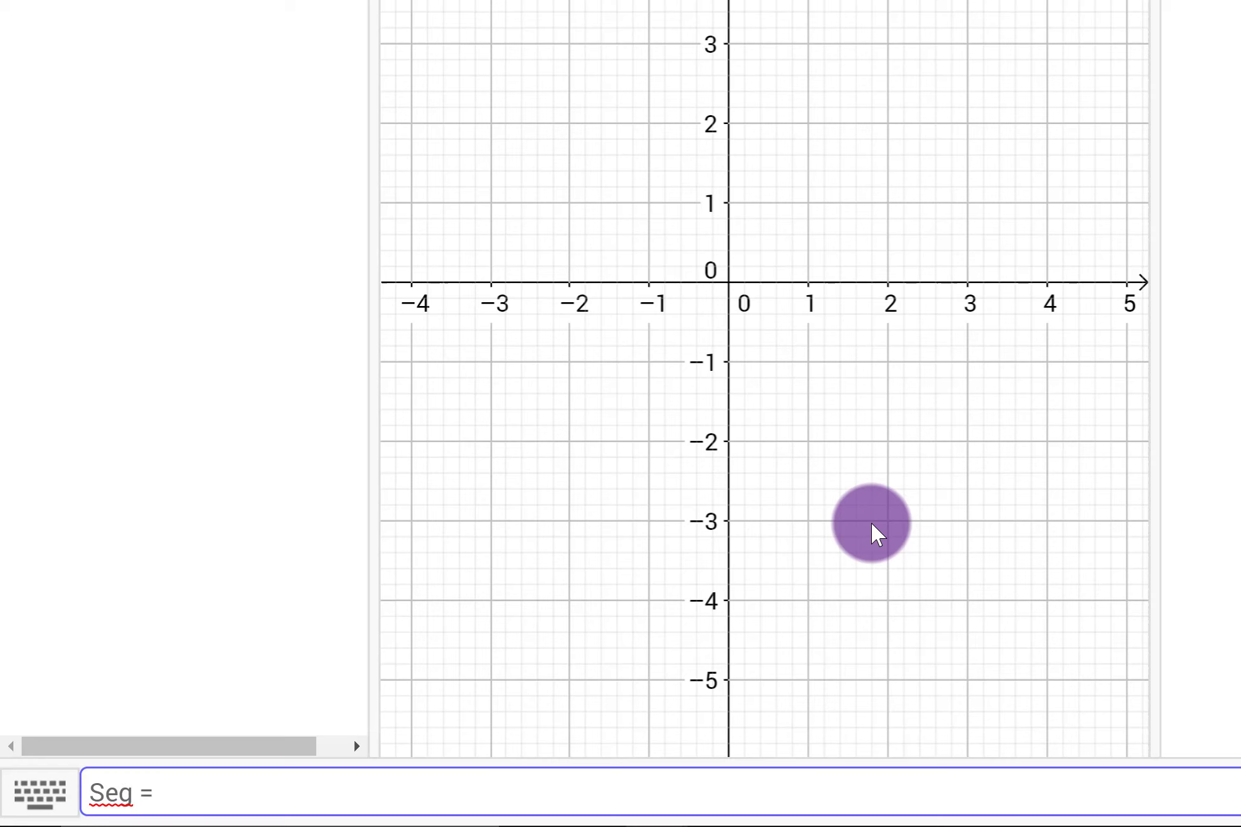
pyautogui.write('Segment(')
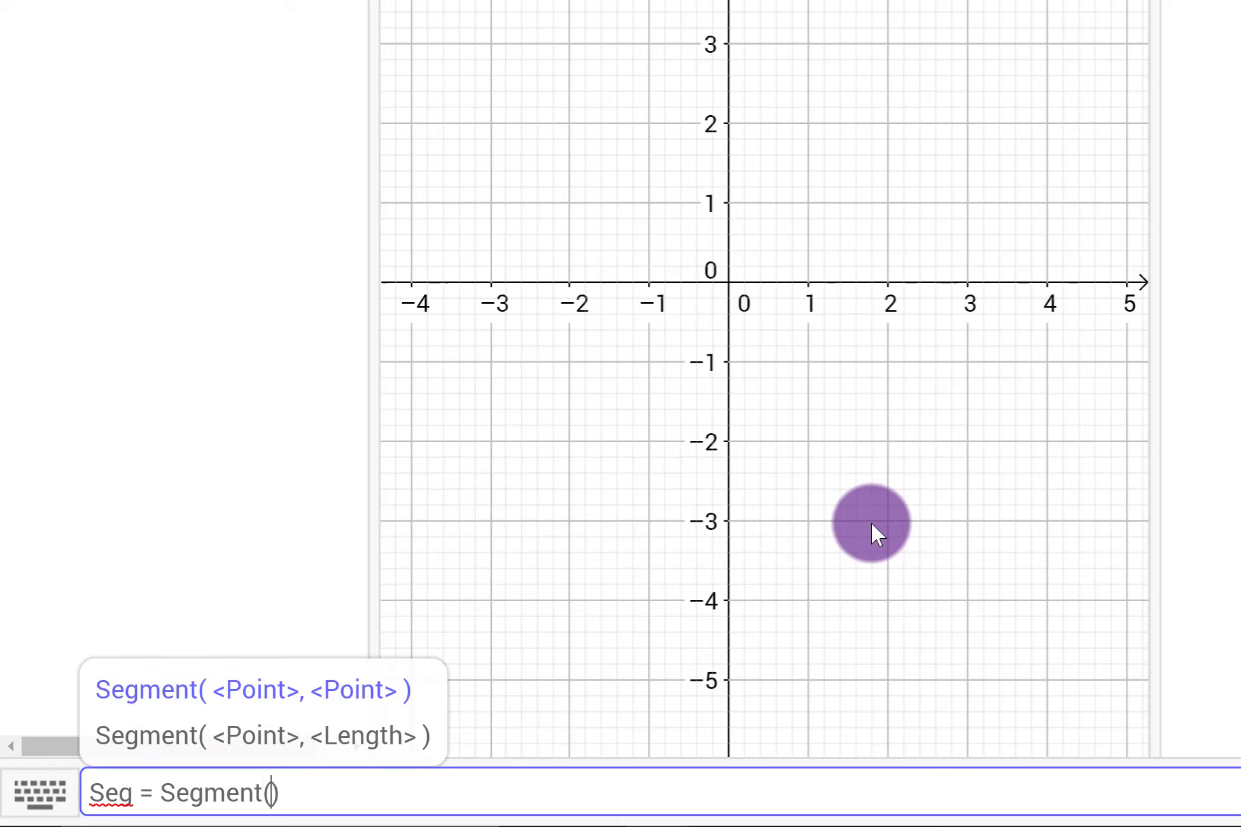
pyautogui.write('A')
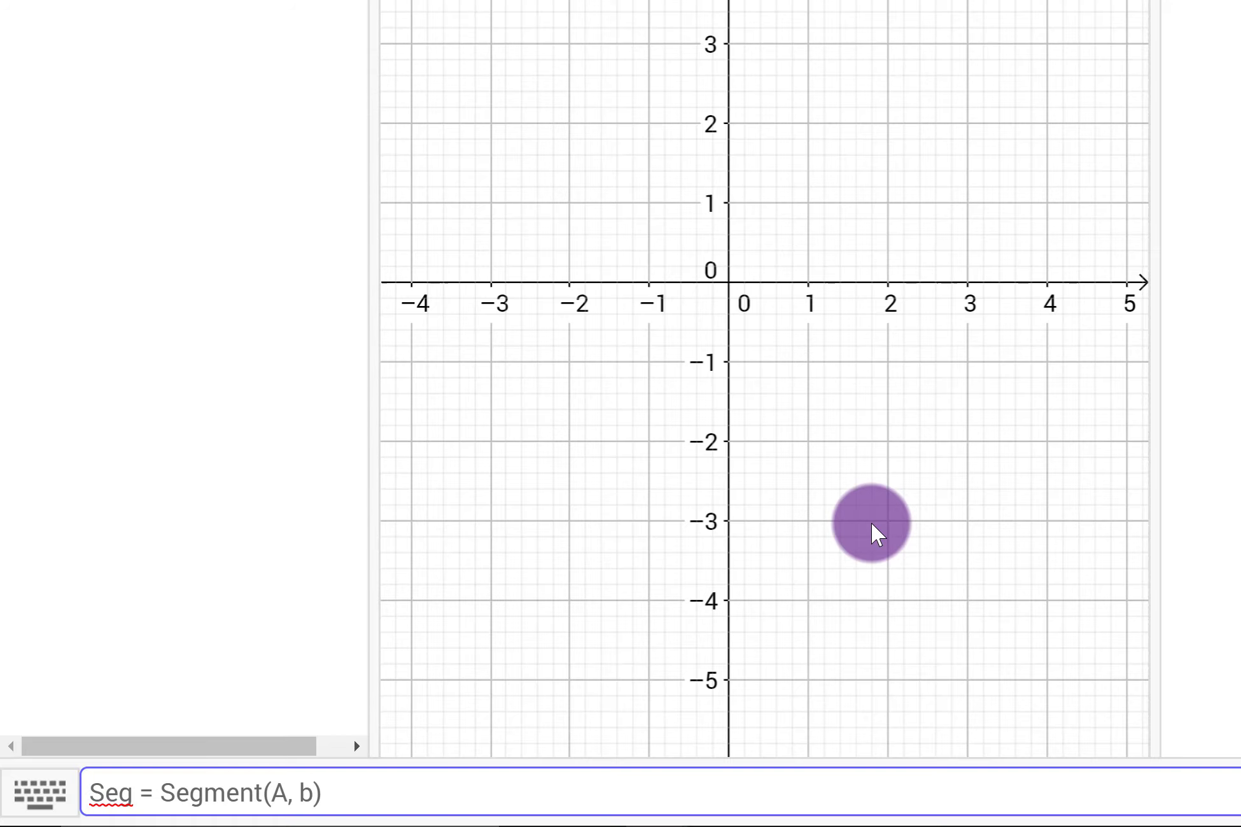
pyautogui.write(', b')
pyautogui.press('BackSpace')
pyautogui.write('B')
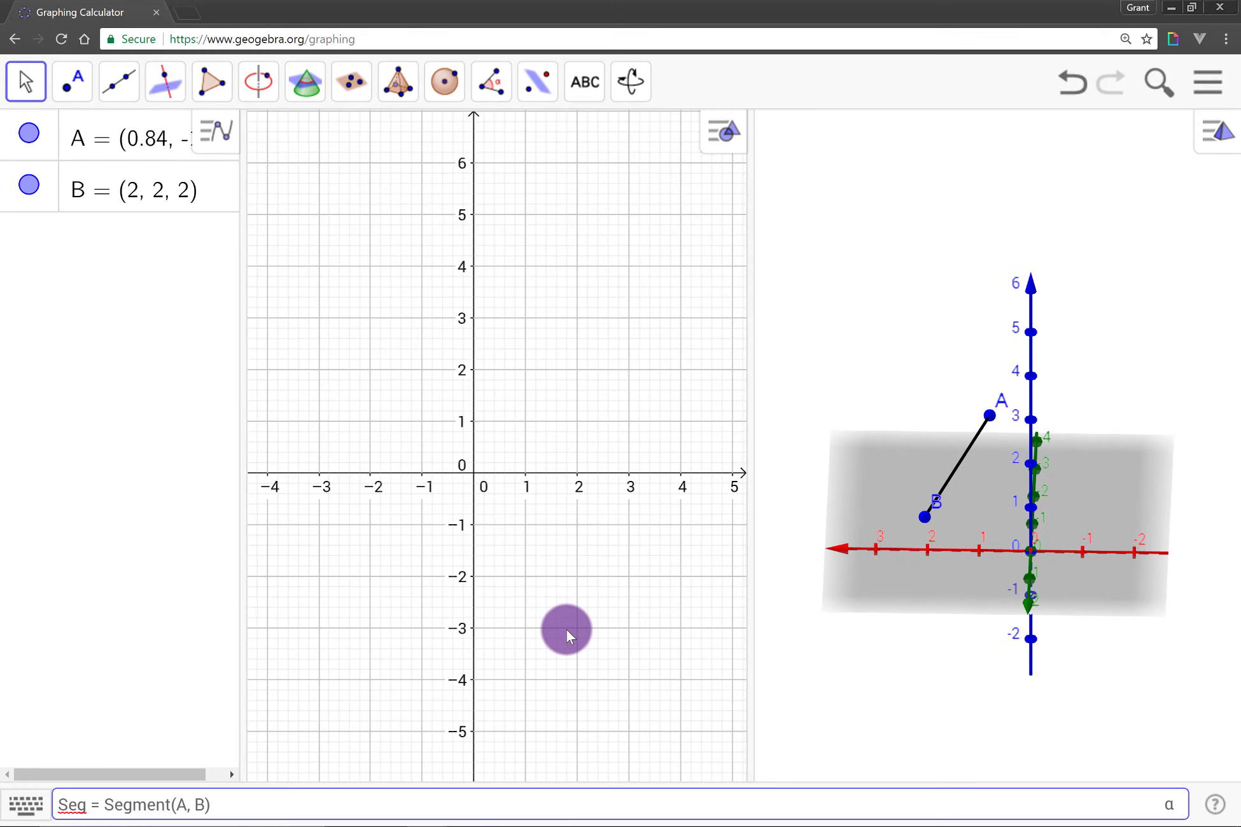
pyautogui.press('Return')
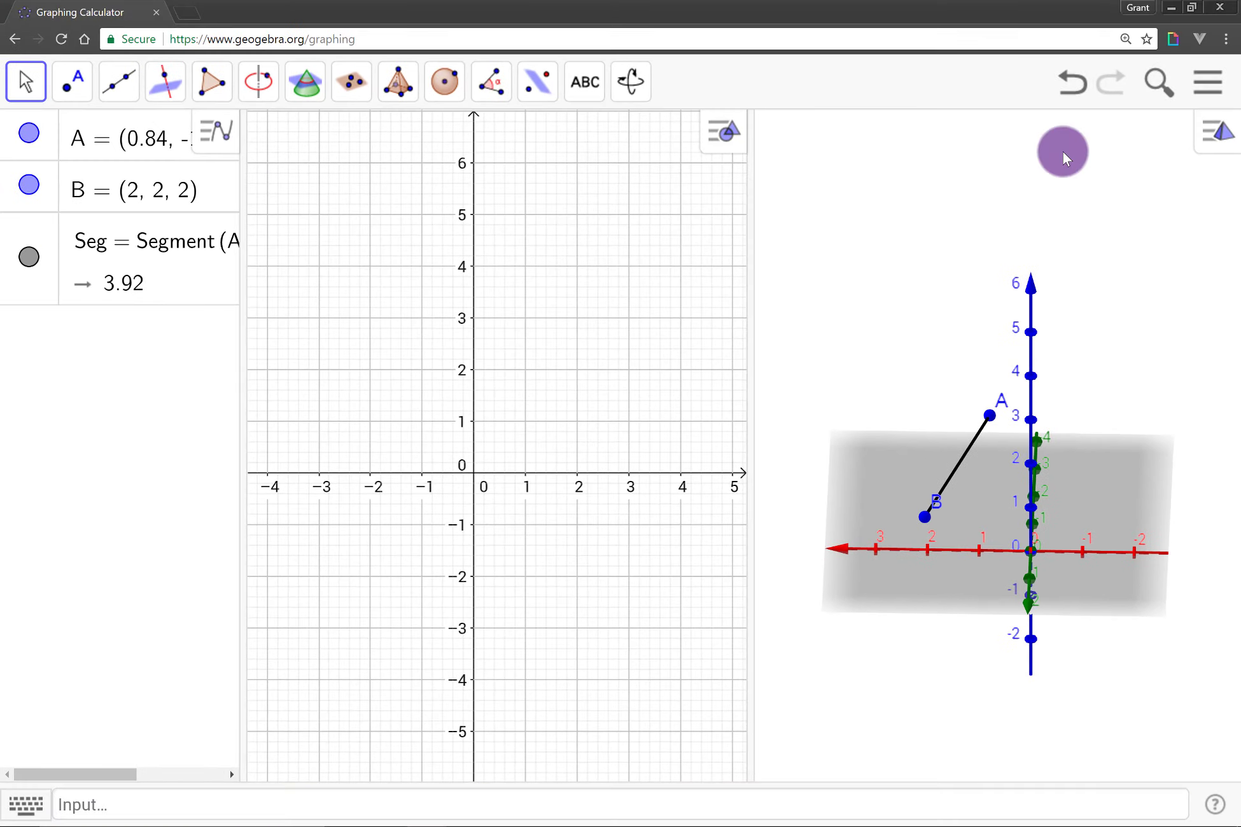
# Move segment endpoint B horizontally to about x = 0.07, y = -3.13, and shift endpoint A vertically.
pyautogui.moveTo(963, 546); pyautogui.dragTo(1085, 539)
pyautogui.moveTo(1161, 464); pyautogui.dragTo(884, 428)
pyautogui.click(961, 452)
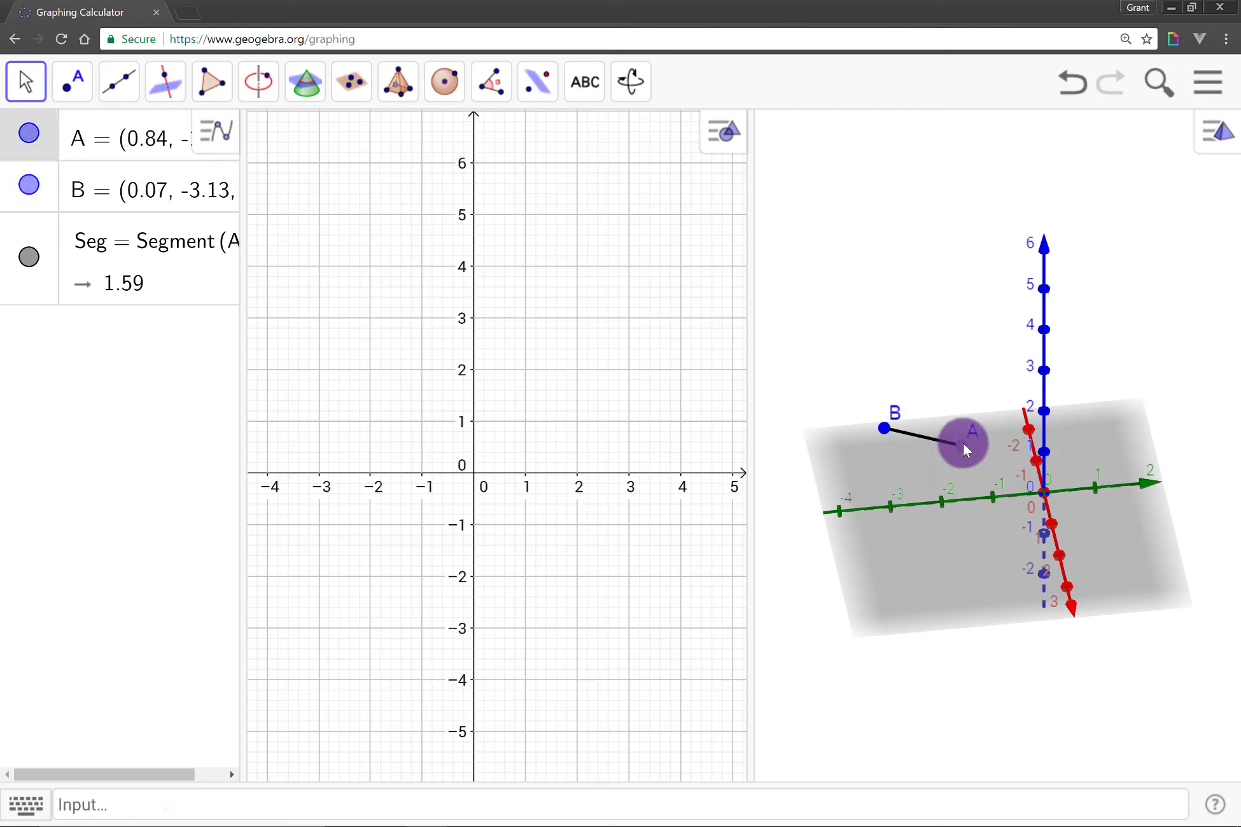
pyautogui.moveTo(962, 455); pyautogui.dragTo(971, 513)
pyautogui.moveTo(970, 550); pyautogui.dragTo(969, 420)
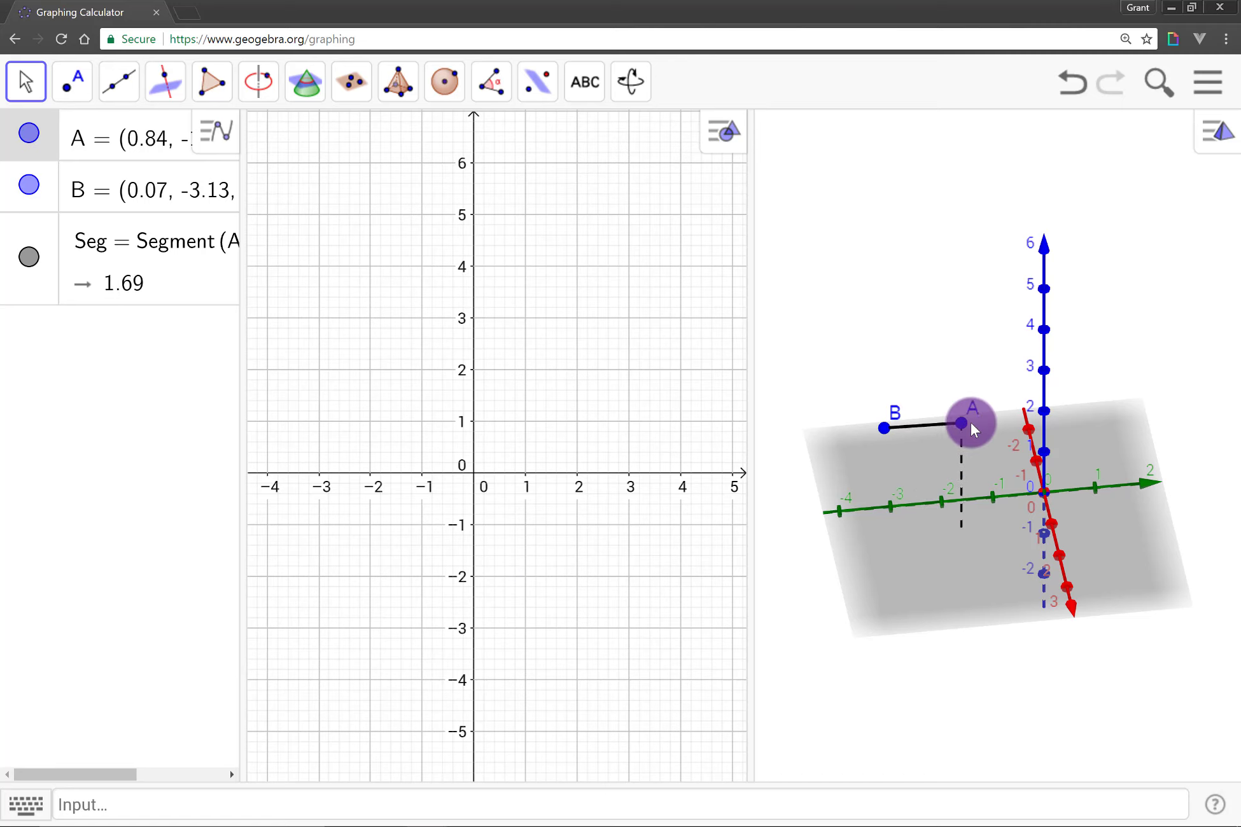